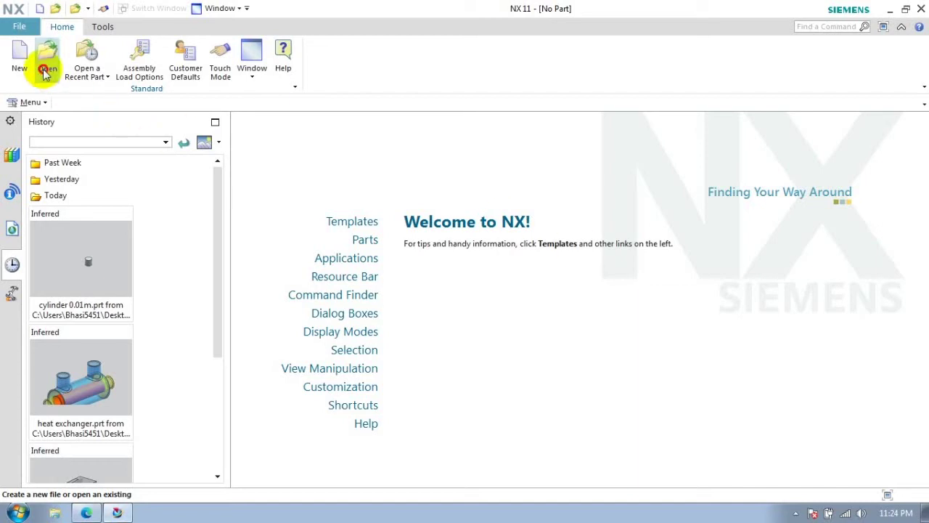
Step: Open textile machine.prt from the C2 - Textile Machine tutorial folder and rotate the view
{"action": "left_click", "coordinate": [449, 85]}
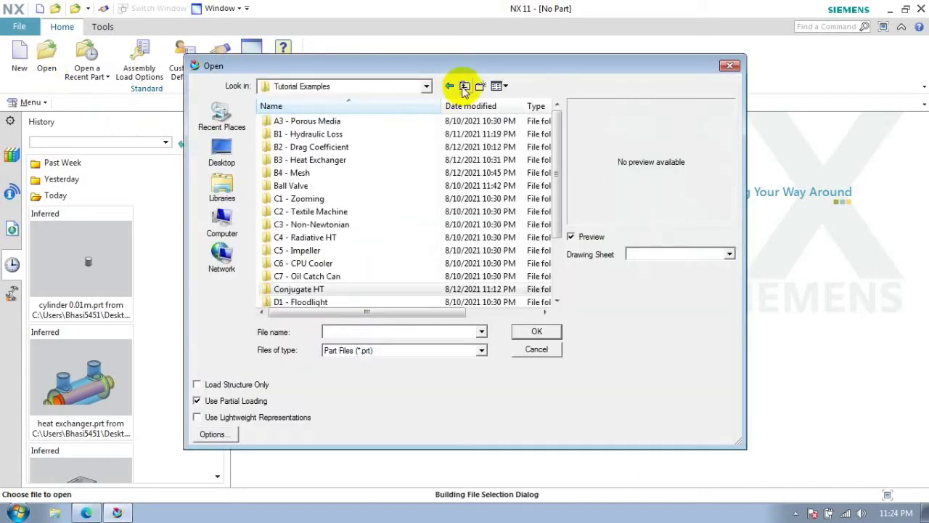
{"action": "double_click", "coordinate": [311, 211]}
{"action": "left_click", "coordinate": [297, 134]}
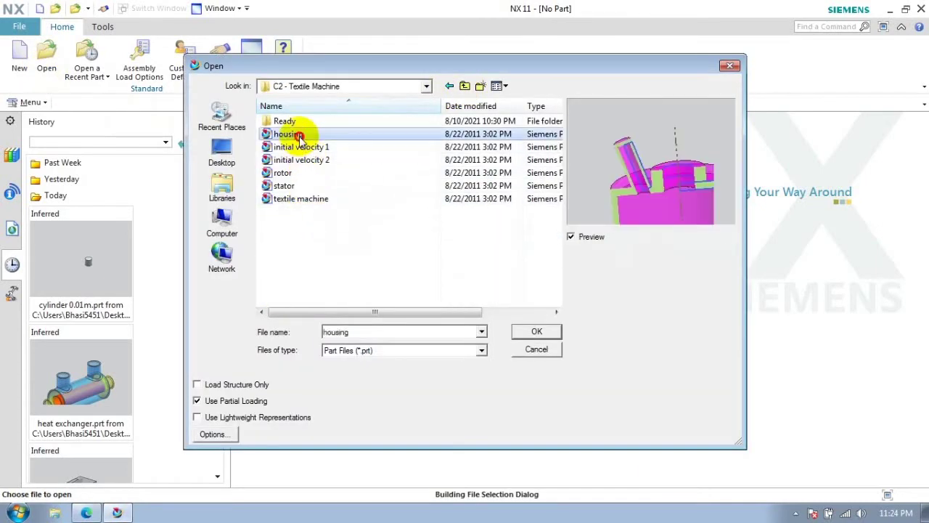
{"action": "left_click", "coordinate": [296, 148]}
{"action": "left_click", "coordinate": [294, 161]}
{"action": "left_click", "coordinate": [285, 172]}
{"action": "left_click", "coordinate": [285, 186]}
{"action": "left_click", "coordinate": [296, 199]}
{"action": "left_click", "coordinate": [537, 331]}
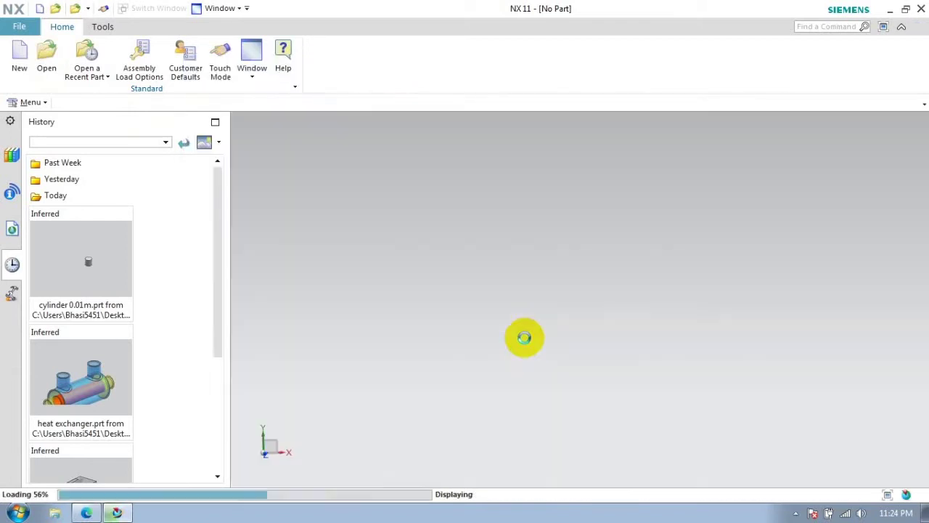
{"action": "mouse_move", "coordinate": [352, 249]}
{"action": "middle_mouse_down"}
{"action": "mouse_move", "coordinate": [431, 244]}
{"action": "mouse_move", "coordinate": [436, 257]}
{"action": "mouse_move", "coordinate": [436, 228]}
{"action": "mouse_move", "coordinate": [443, 247]}
{"action": "middle_mouse_up"}
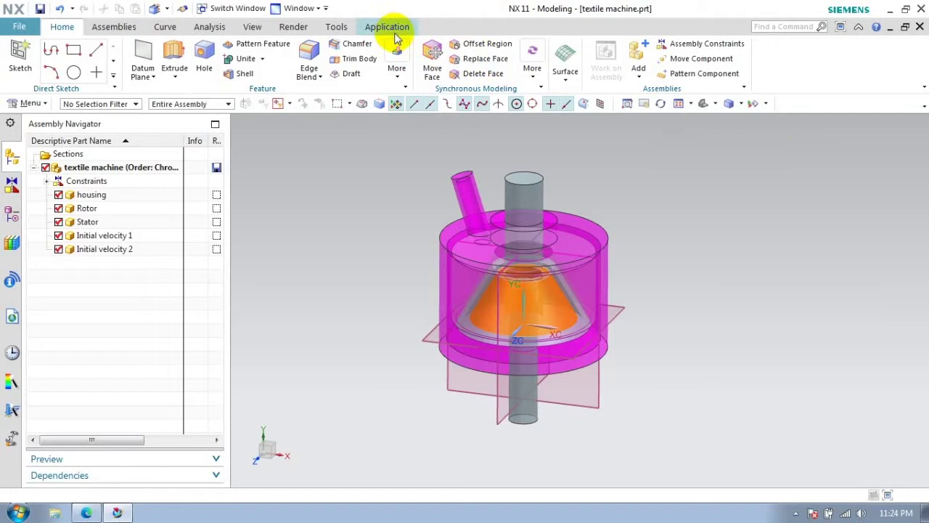
Step: Switch to the FloEFD Simulation application and show its project tree
{"action": "left_click", "coordinate": [17, 27]}
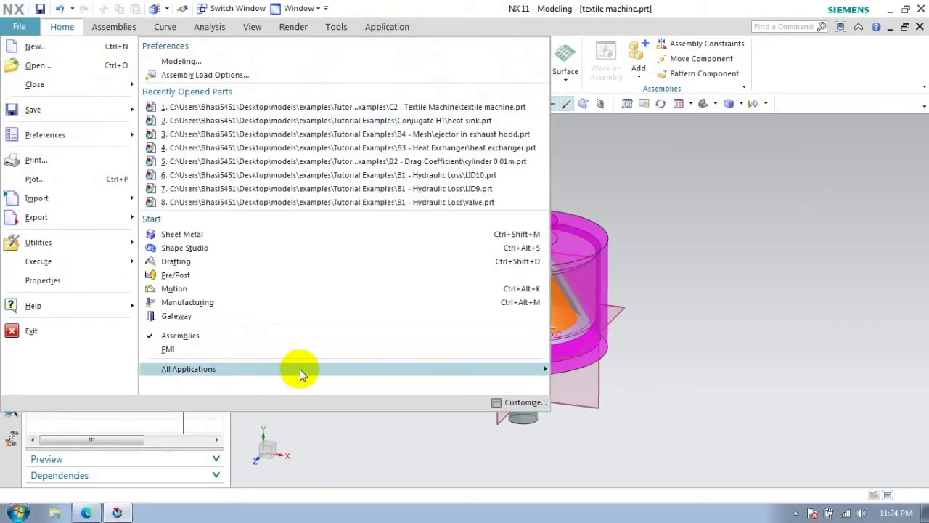
{"action": "mouse_move", "coordinate": [189, 369]}
{"action": "left_click", "coordinate": [575, 63]}
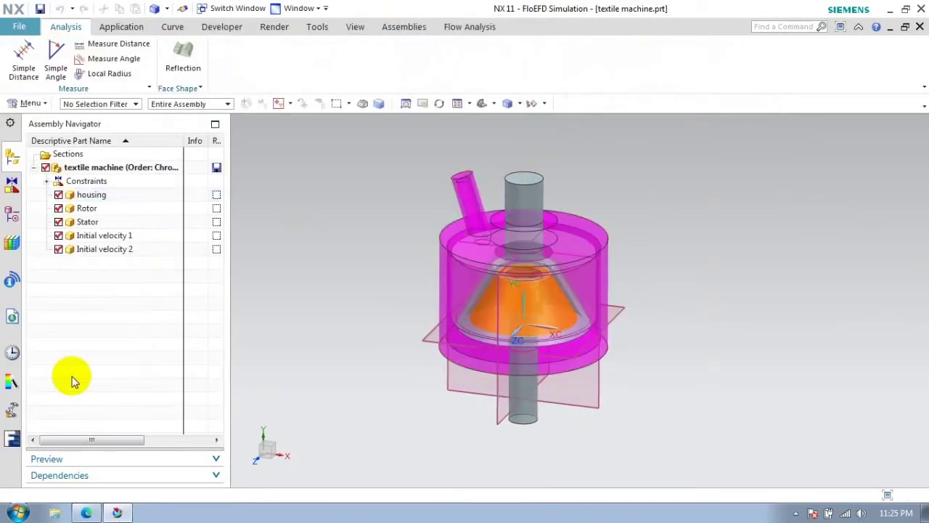
{"action": "left_click", "coordinate": [12, 439]}
Step: Start the flow project wizard with default name, units and analysis type, adding Air from Gases
{"action": "left_click", "coordinate": [470, 27]}
{"action": "left_click", "coordinate": [29, 47]}
{"action": "left_click", "coordinate": [581, 300]}
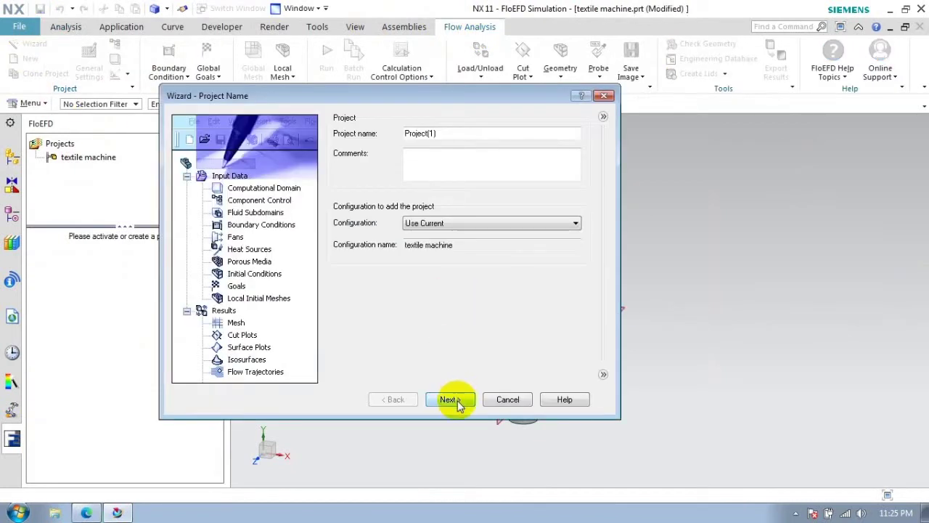
{"action": "left_click", "coordinate": [456, 400]}
{"action": "left_click", "coordinate": [456, 400]}
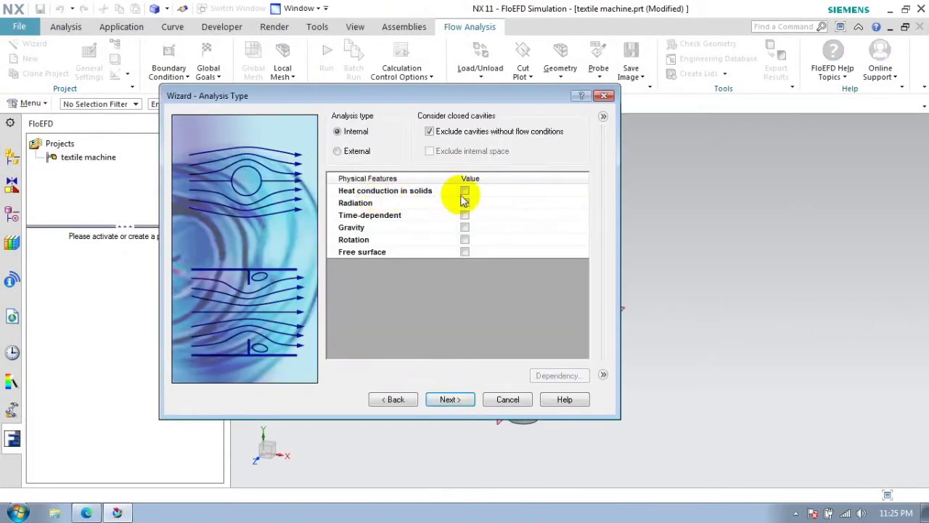
{"action": "left_click", "coordinate": [448, 400]}
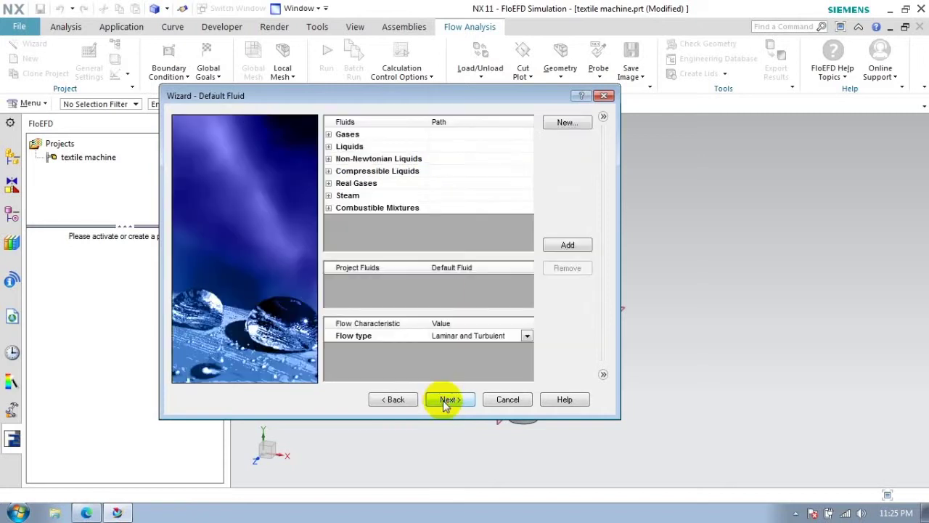
{"action": "left_click", "coordinate": [329, 134]}
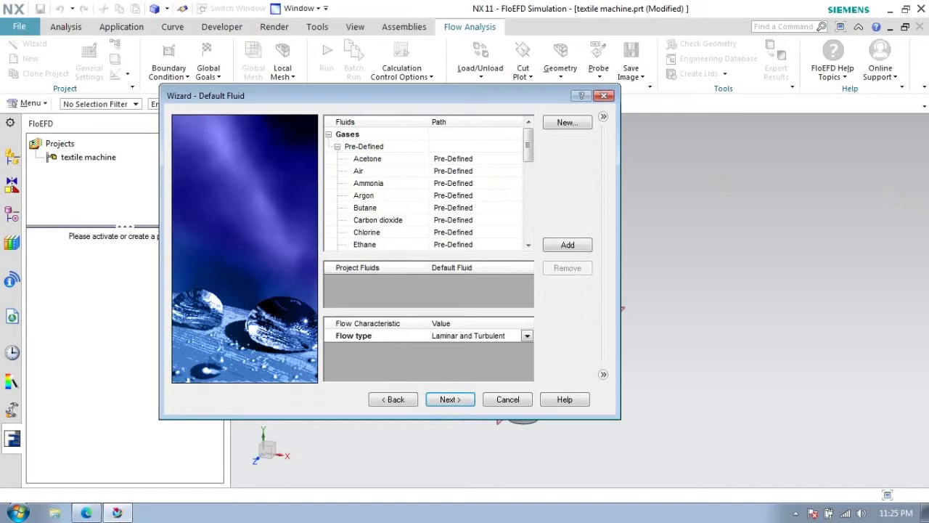
{"action": "double_click", "coordinate": [359, 170]}
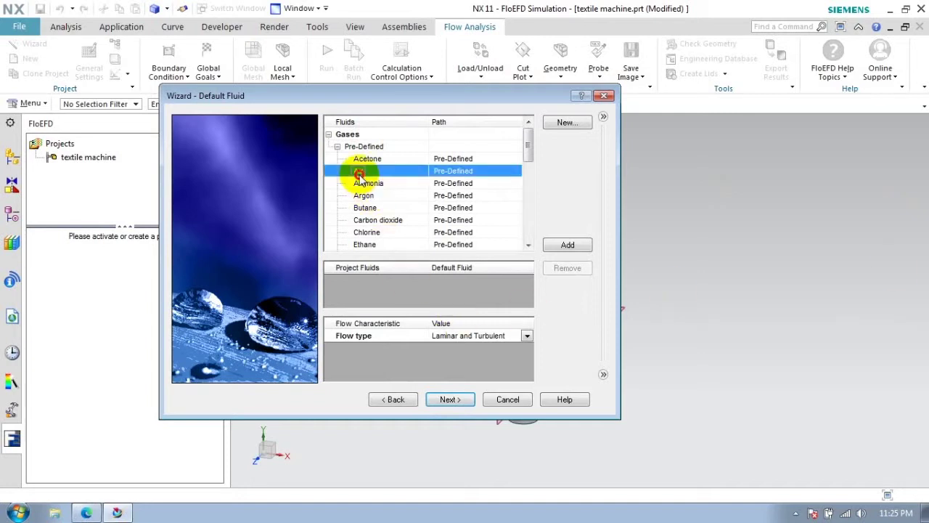
{"action": "left_click", "coordinate": [394, 400]}
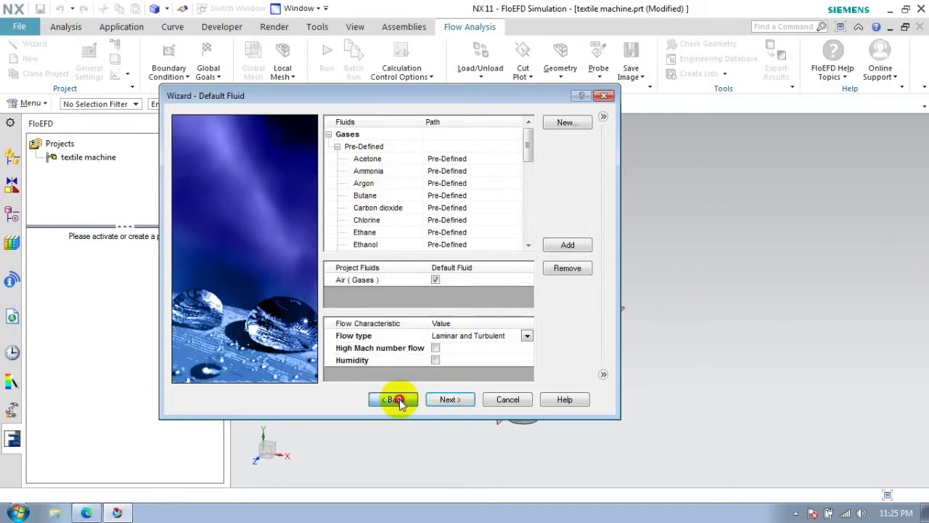
Step: Return to the Unit System page and keep velocity in meters per second
{"action": "left_click", "coordinate": [393, 400]}
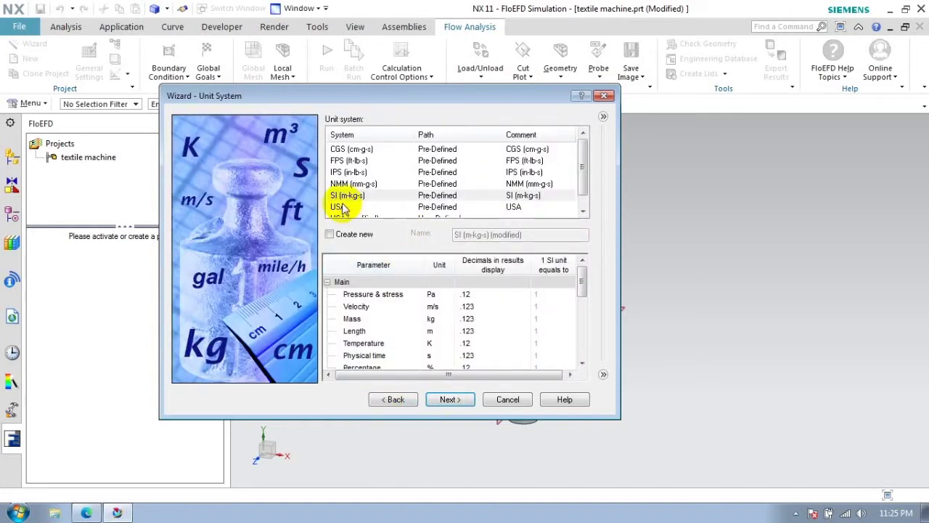
{"action": "left_click", "coordinate": [582, 363]}
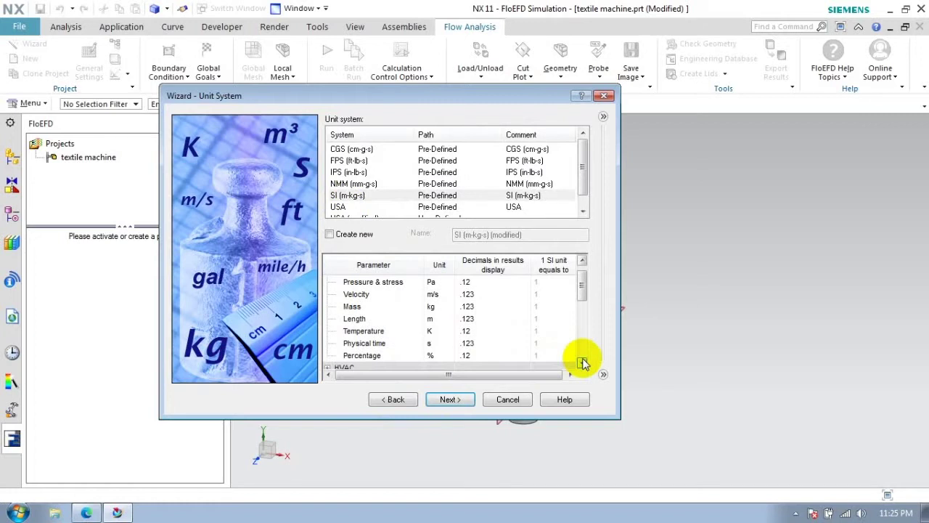
{"action": "left_click", "coordinate": [582, 363]}
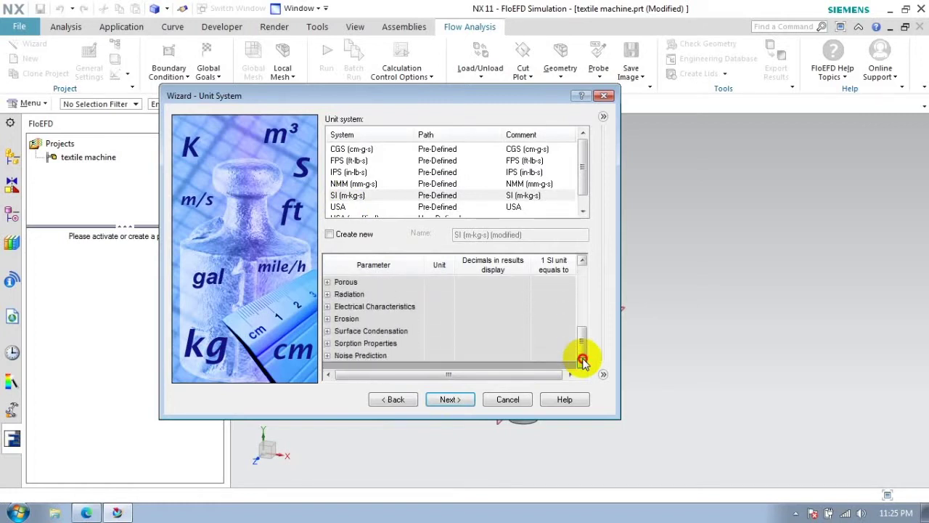
{"action": "left_click_drag", "start_coordinate": [582, 338], "coordinate": [581, 283]}
{"action": "left_click", "coordinate": [449, 306]}
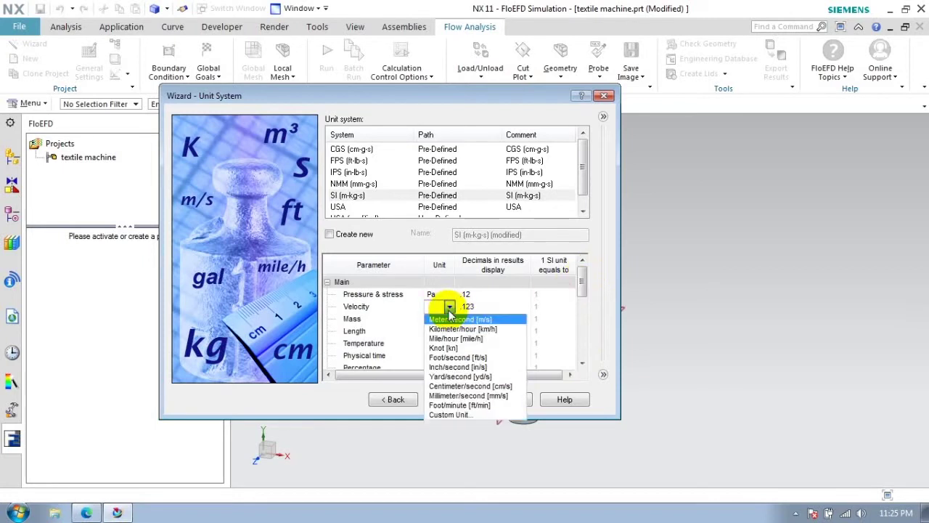
{"action": "left_click", "coordinate": [449, 307]}
{"action": "left_click", "coordinate": [449, 307]}
{"action": "left_click", "coordinate": [450, 307]}
{"action": "left_click", "coordinate": [449, 306]}
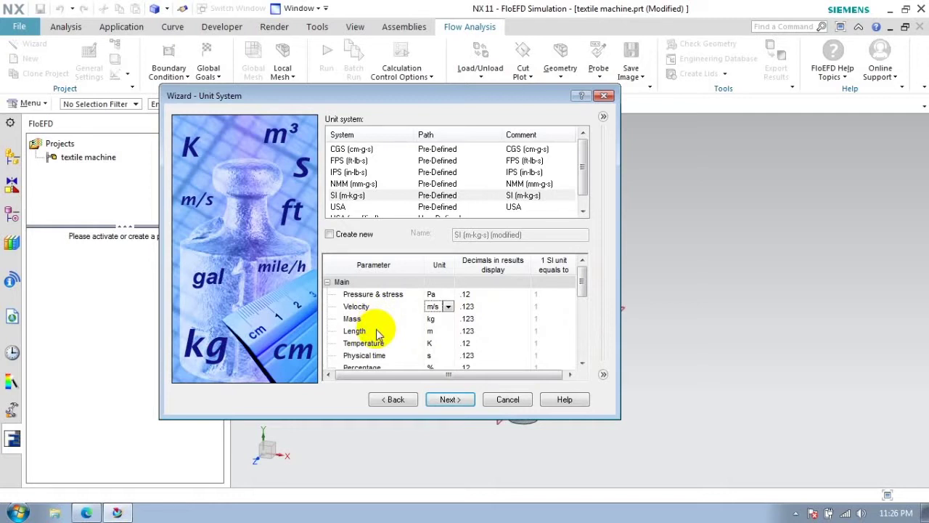
Step: Under Loads&Motion, set angular velocity to RPM and choose a mass flow rate unit
{"action": "left_click", "coordinate": [583, 363]}
{"action": "left_click", "coordinate": [582, 363]}
{"action": "left_click", "coordinate": [583, 363]}
{"action": "left_click", "coordinate": [583, 290]}
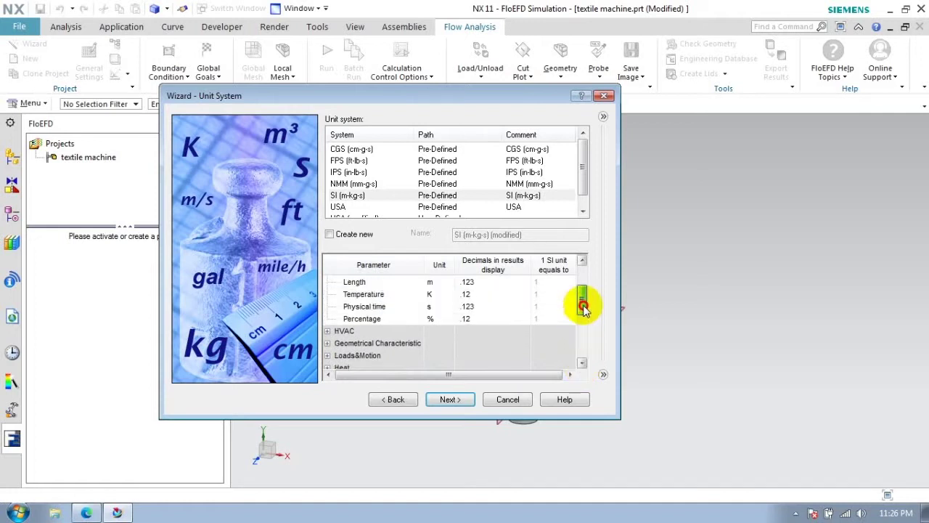
{"action": "left_click", "coordinate": [583, 289]}
{"action": "left_click", "coordinate": [585, 287]}
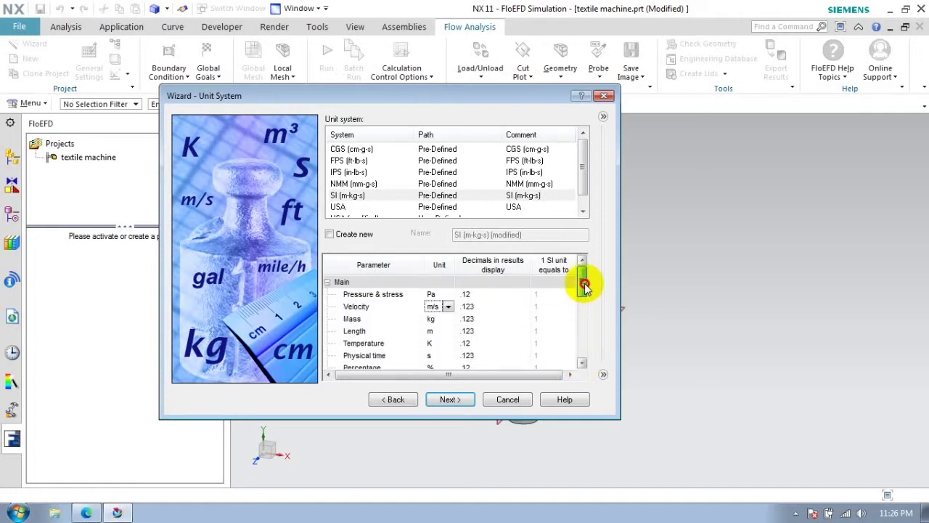
{"action": "left_click_drag", "start_coordinate": [584, 287], "coordinate": [583, 299]}
{"action": "left_click", "coordinate": [328, 319]}
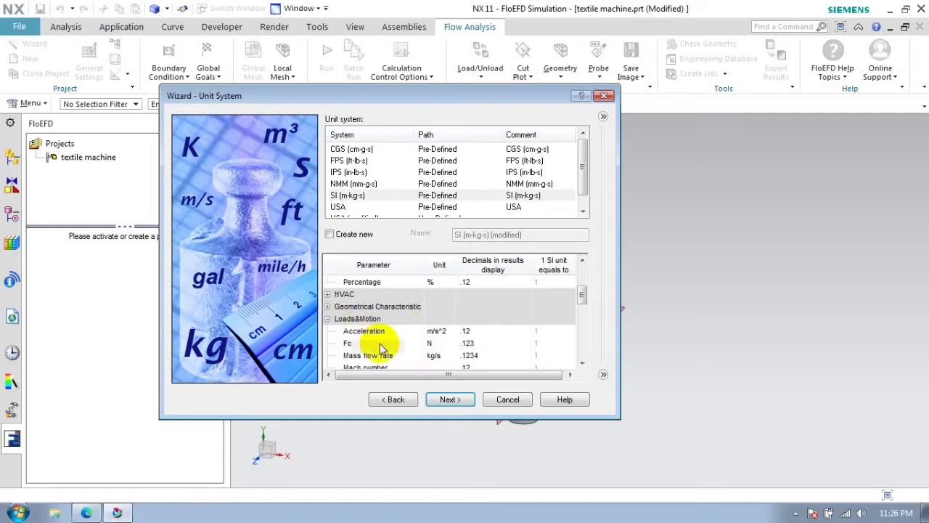
{"action": "scroll", "coordinate": [586, 361], "scroll_direction": "down", "scroll_amount": 1}
{"action": "left_click", "coordinate": [450, 343]}
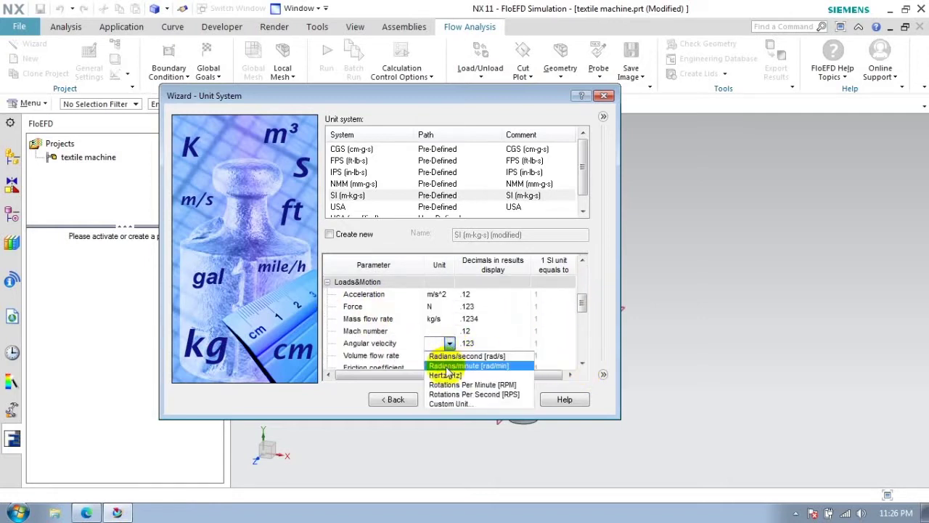
{"action": "left_click", "coordinate": [450, 385]}
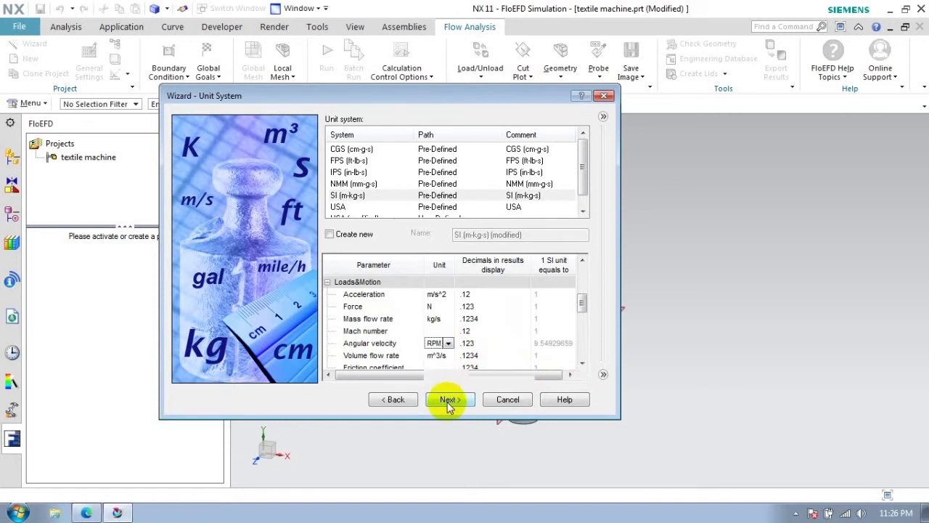
{"action": "left_click", "coordinate": [450, 319]}
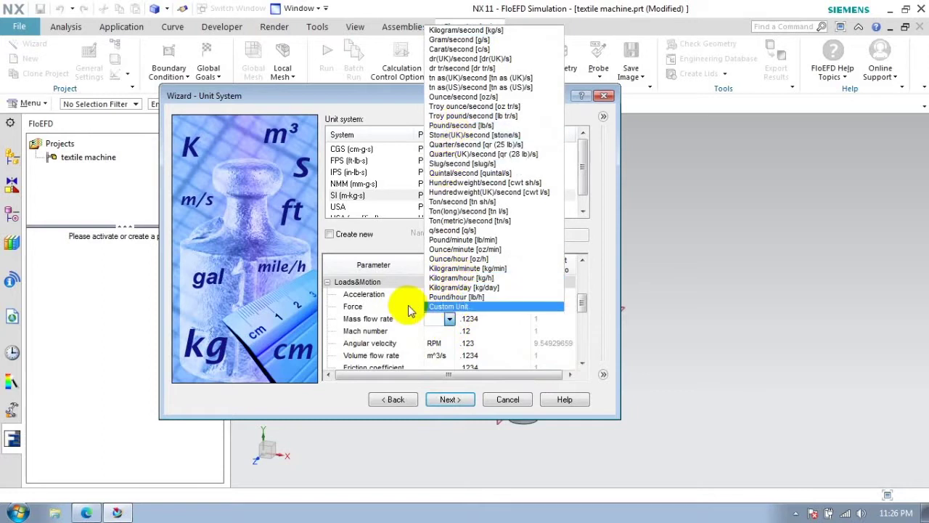
{"action": "left_click", "coordinate": [462, 278]}
Step: Leave rotation off, keep Air and adiabatic walls, and finish the wizard to create Project(1)
{"action": "left_click", "coordinate": [449, 400]}
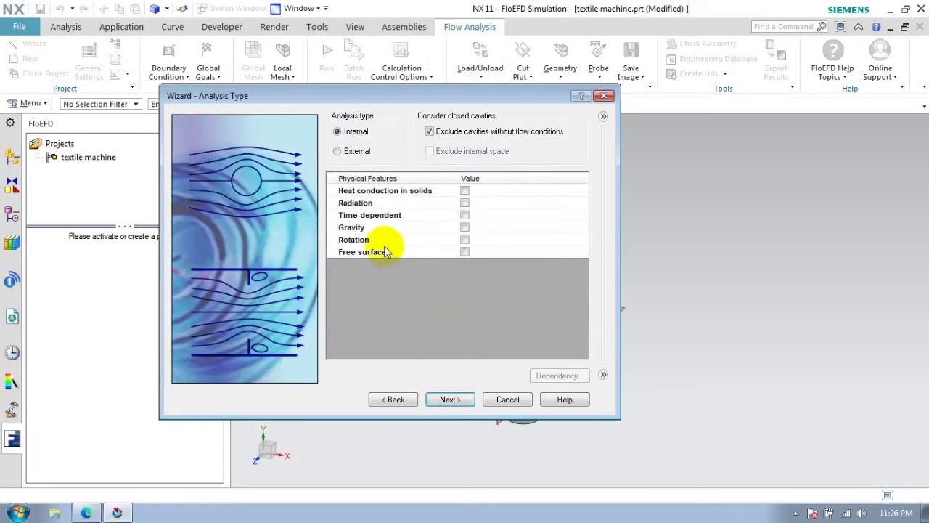
{"action": "left_click", "coordinate": [465, 240]}
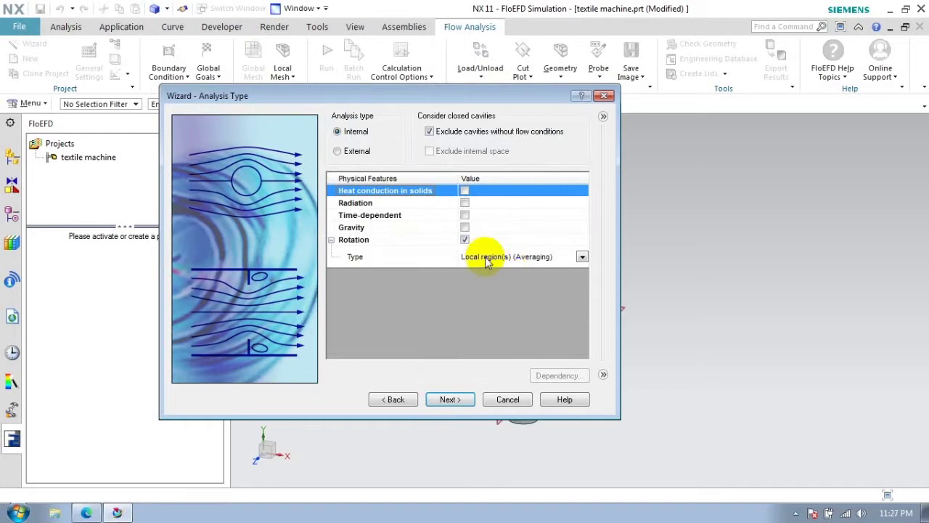
{"action": "left_click", "coordinate": [465, 239]}
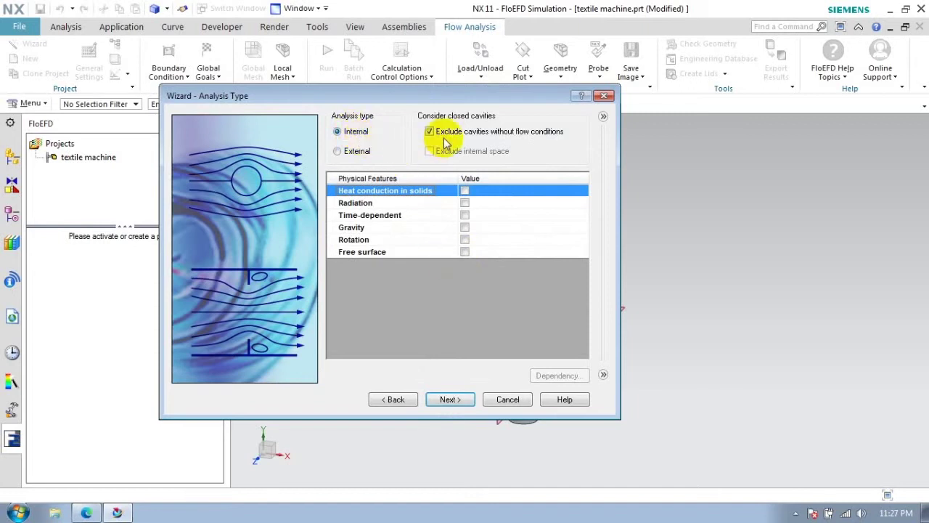
{"action": "left_click", "coordinate": [458, 404]}
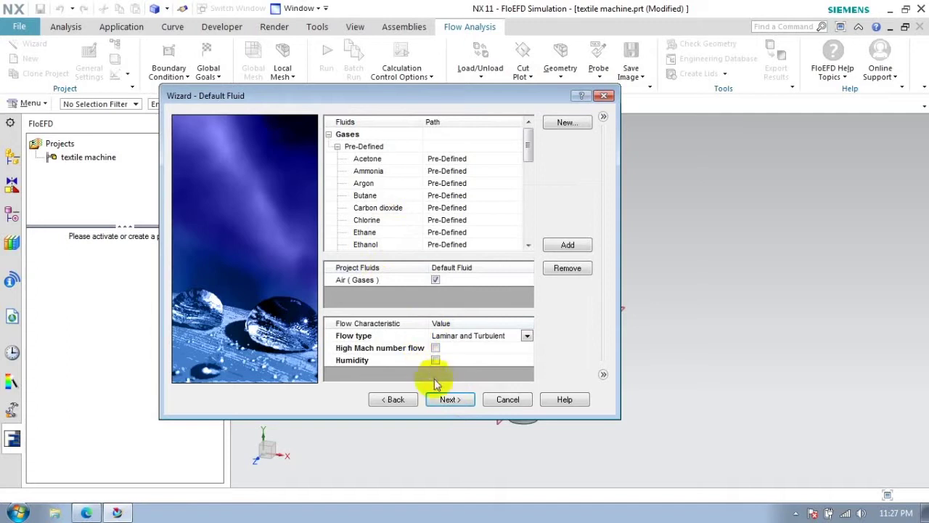
{"action": "left_click", "coordinate": [444, 400]}
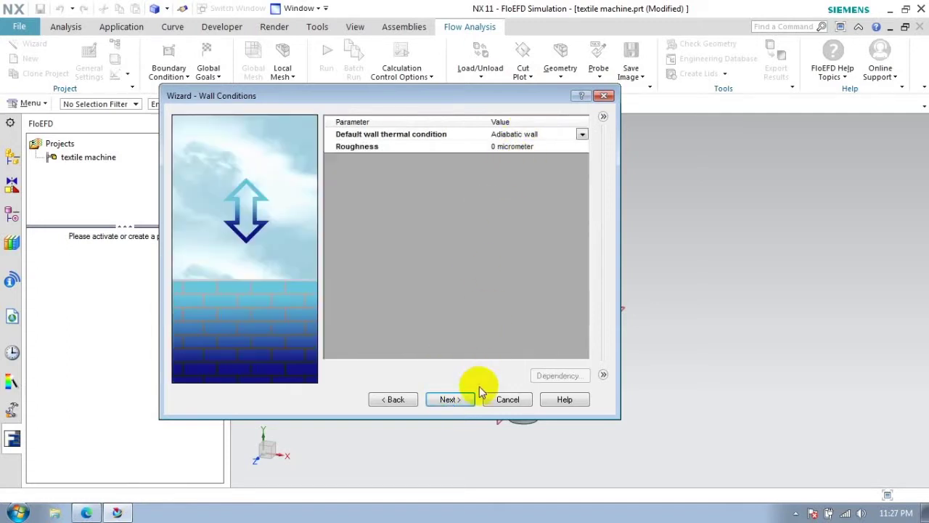
{"action": "left_click", "coordinate": [473, 398]}
{"action": "left_click", "coordinate": [450, 399]}
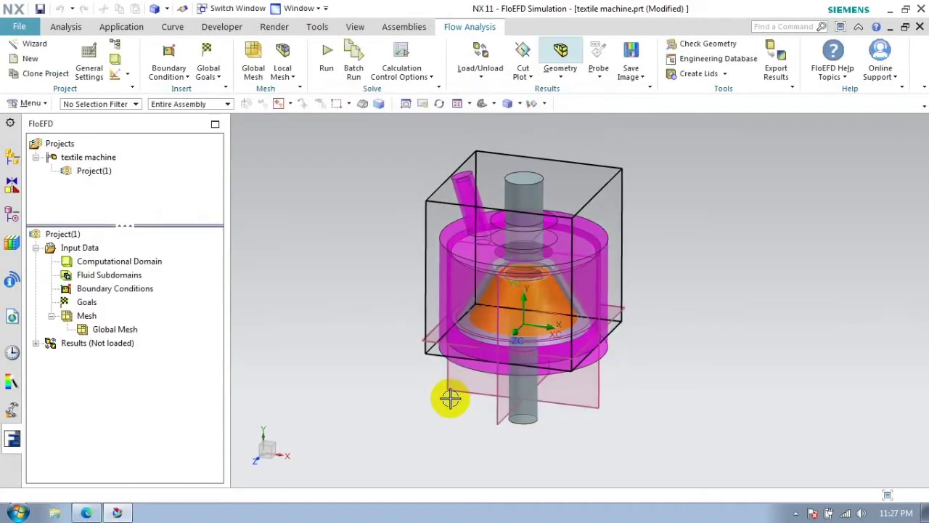
{"action": "mouse_move", "coordinate": [465, 240]}
{"action": "middle_mouse_down"}
{"action": "mouse_move", "coordinate": [483, 216]}
{"action": "mouse_move", "coordinate": [477, 207]}
{"action": "middle_mouse_up"}
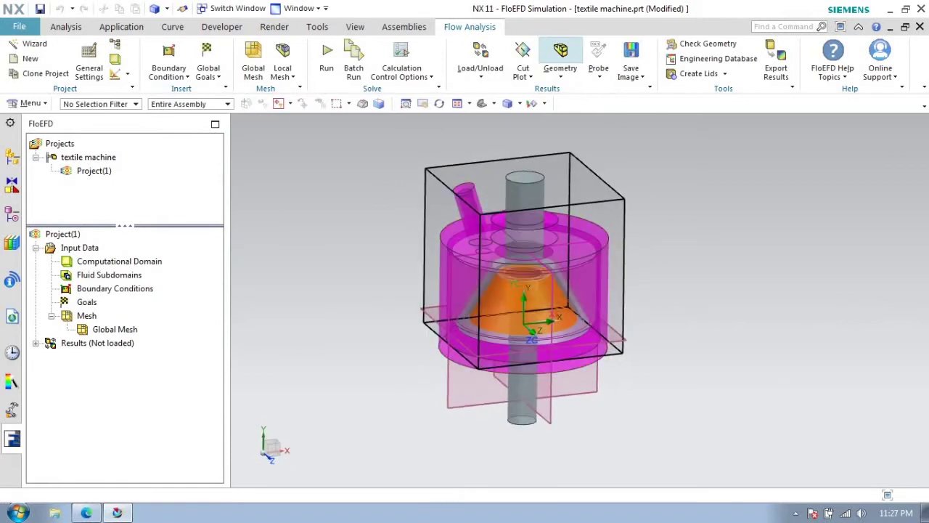
Step: Start a boundary condition and pick the slanted pipe end face, dropping an extra housing face
{"action": "left_click", "coordinate": [172, 69]}
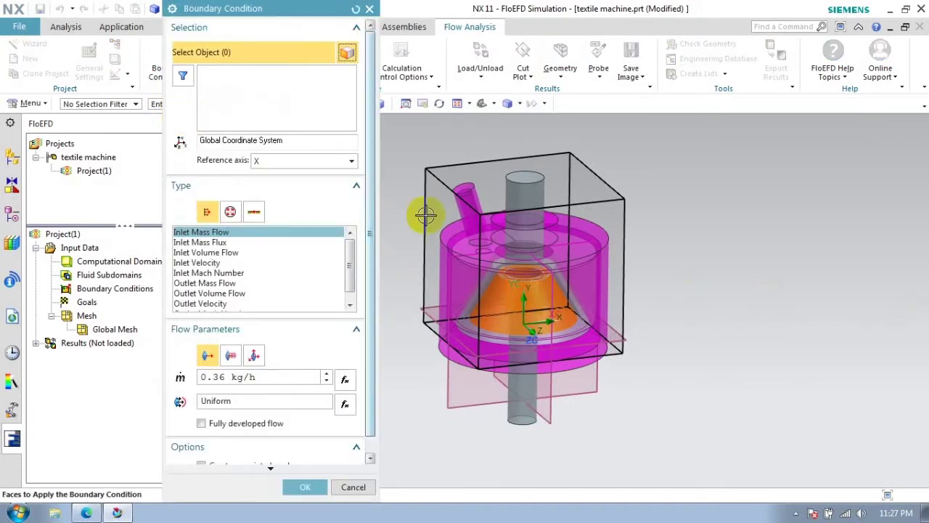
{"action": "scroll", "coordinate": [616, 234], "scroll_direction": "down", "scroll_amount": 2}
{"action": "scroll", "coordinate": [549, 250], "scroll_direction": "up", "scroll_amount": 3}
{"action": "scroll", "coordinate": [620, 311], "scroll_direction": "up", "scroll_amount": 3}
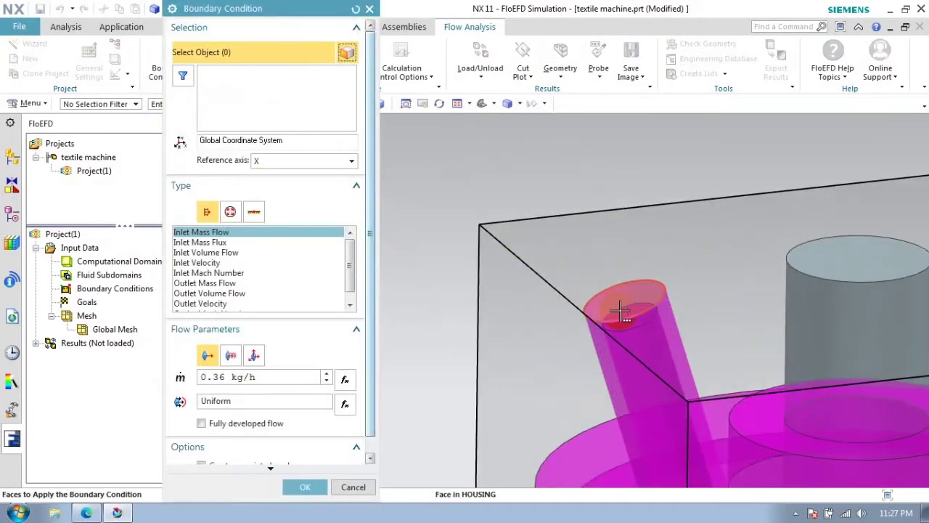
{"action": "left_click", "coordinate": [621, 310]}
{"action": "left_click", "coordinate": [623, 309]}
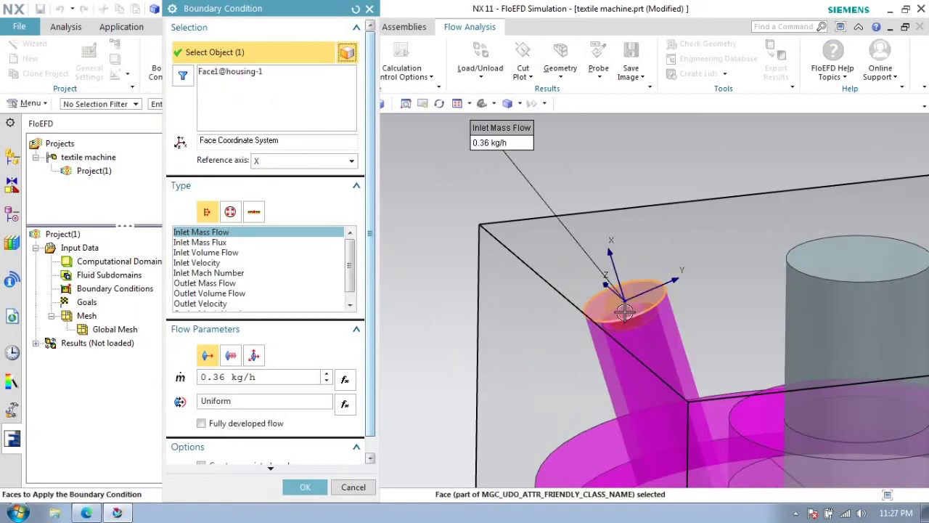
{"action": "left_click", "coordinate": [621, 312]}
{"action": "left_click", "coordinate": [657, 294], "text": "shift"}
{"action": "scroll", "coordinate": [483, 265], "scroll_direction": "down", "scroll_amount": 2}
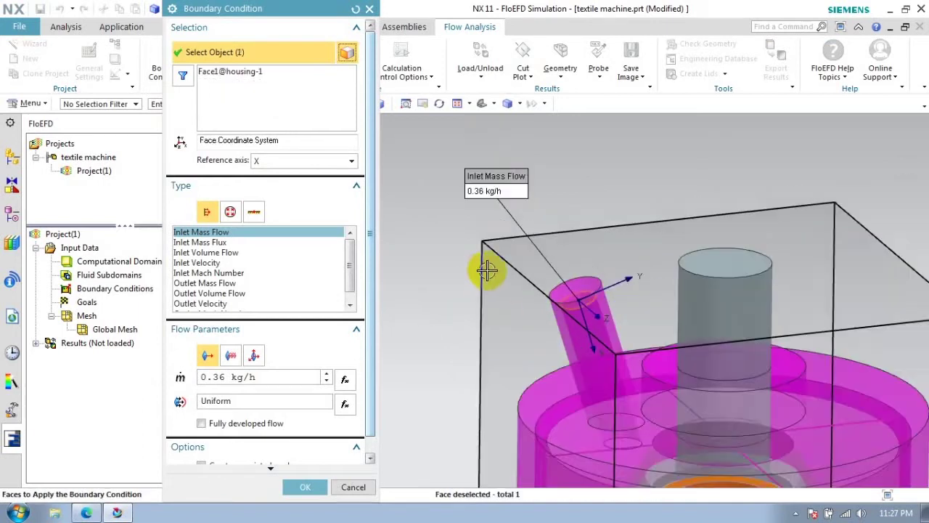
{"action": "scroll", "coordinate": [484, 265], "scroll_direction": "down", "scroll_amount": 2}
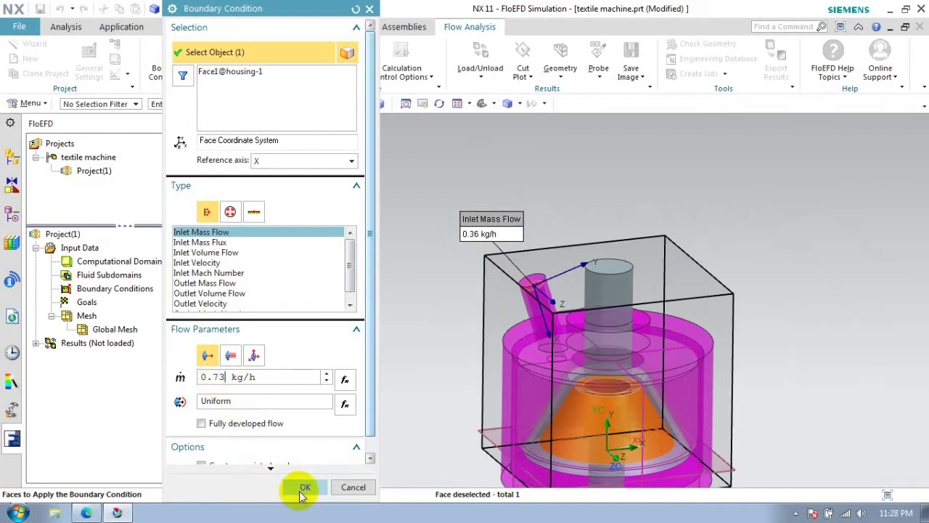
Step: Rotate into the housing, remove a housing face and select three faces inside it
{"action": "mouse_move", "coordinate": [527, 262]}
{"action": "middle_mouse_down"}
{"action": "mouse_move", "coordinate": [611, 225]}
{"action": "mouse_move", "coordinate": [521, 234]}
{"action": "middle_mouse_up"}
{"action": "scroll", "coordinate": [586, 232], "scroll_direction": "up", "scroll_amount": 5}
{"action": "scroll", "coordinate": [521, 234], "scroll_direction": "up", "scroll_amount": 5}
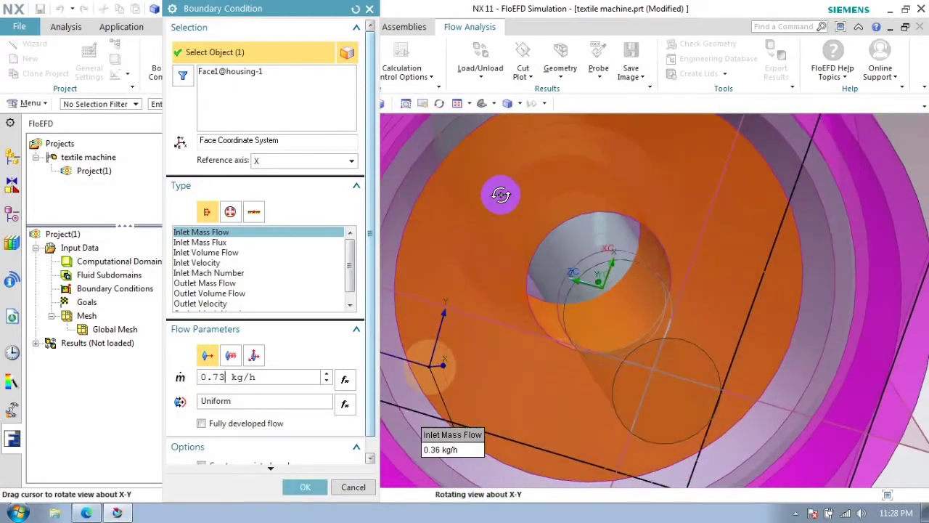
{"action": "middle_click_drag", "start_coordinate": [498, 193], "coordinate": [542, 239]}
{"action": "right_click", "coordinate": [242, 73]}
{"action": "left_click", "coordinate": [250, 96]}
{"action": "left_click", "coordinate": [608, 262]}
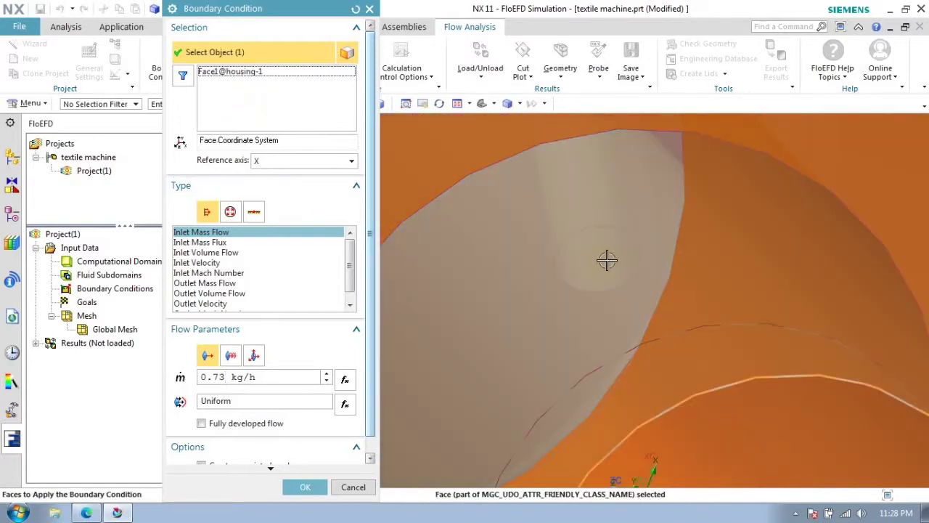
{"action": "left_click", "coordinate": [602, 255]}
{"action": "left_click", "coordinate": [597, 263]}
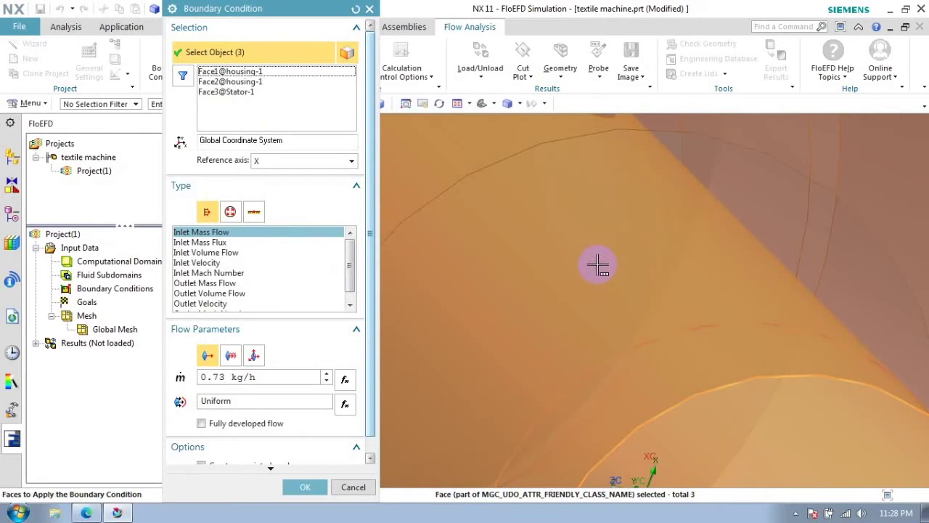
Step: Clear both housing faces and the stator face from the selection
{"action": "left_click", "coordinate": [251, 74]}
{"action": "key", "text": "Delete"}
{"action": "left_click", "coordinate": [243, 73]}
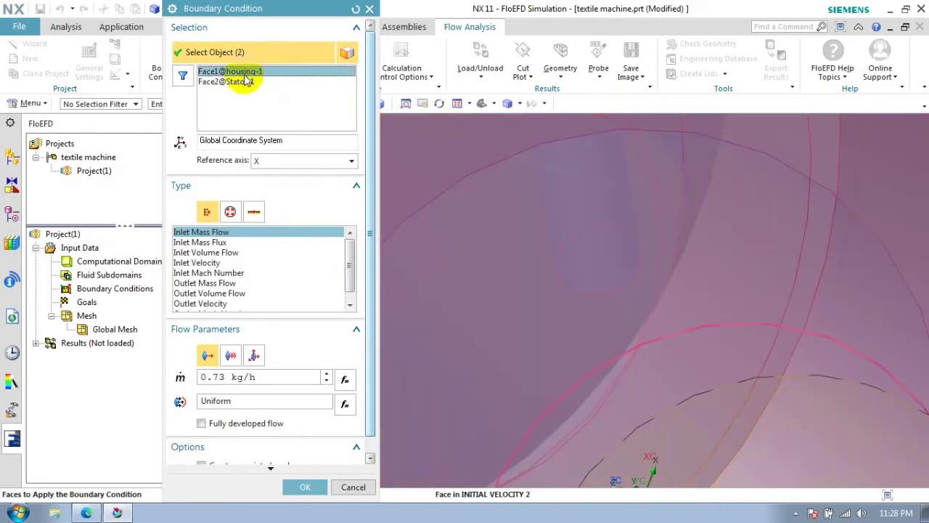
{"action": "key", "text": "Delete"}
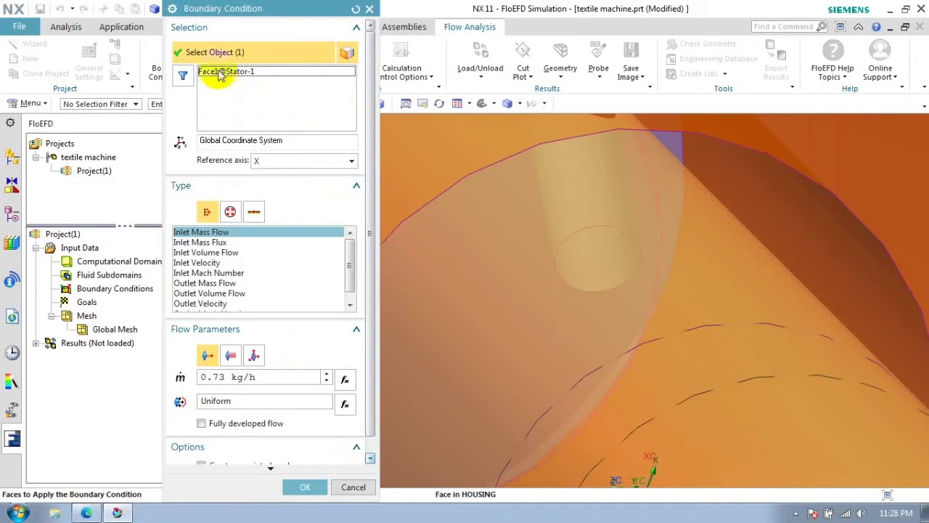
{"action": "right_click", "coordinate": [210, 73]}
{"action": "left_click", "coordinate": [245, 92]}
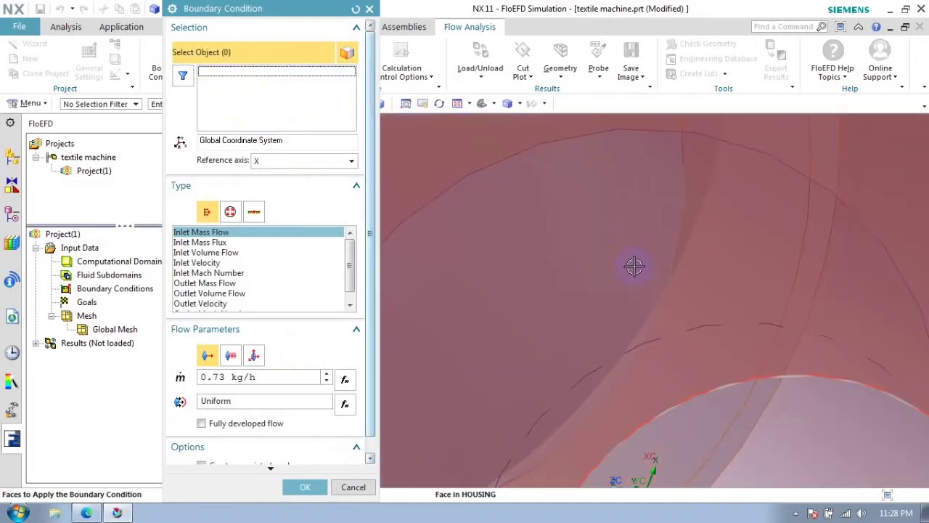
Step: Select the central stator face as the inlet and apply the 0.73 kg/h mass flow
{"action": "scroll", "coordinate": [525, 390], "scroll_direction": "down", "scroll_amount": 5}
{"action": "mouse_move", "coordinate": [525, 390]}
{"action": "middle_mouse_down"}
{"action": "mouse_move", "coordinate": [536, 419]}
{"action": "mouse_move", "coordinate": [525, 384]}
{"action": "mouse_move", "coordinate": [513, 382]}
{"action": "middle_mouse_up"}
{"action": "scroll", "coordinate": [592, 273], "scroll_direction": "up", "scroll_amount": 5}
{"action": "left_click", "coordinate": [587, 312]}
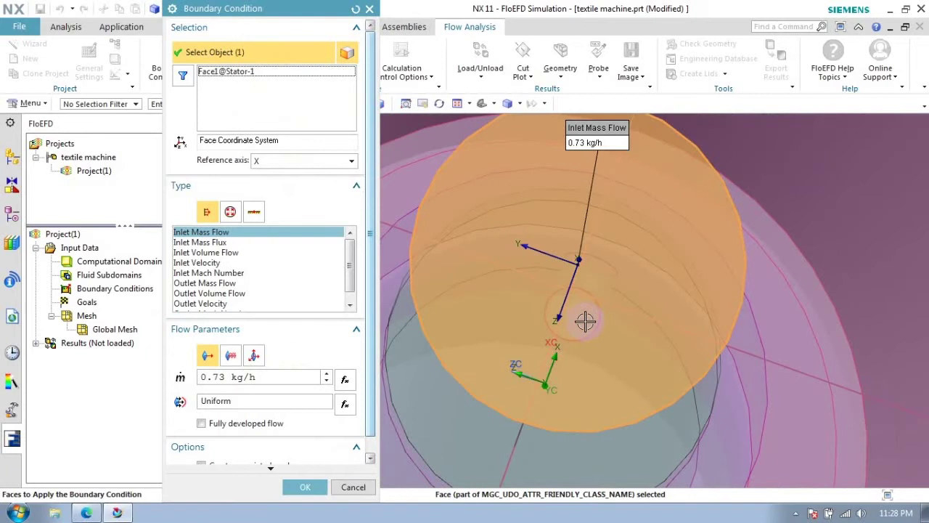
{"action": "left_click", "coordinate": [587, 322]}
{"action": "left_click", "coordinate": [618, 335]}
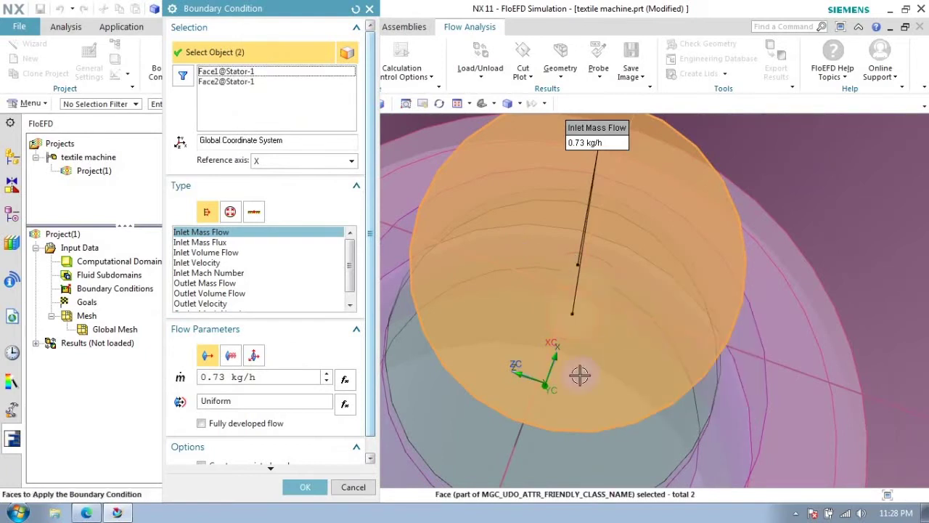
{"action": "left_click", "coordinate": [615, 380], "text": "shift"}
{"action": "scroll", "coordinate": [615, 380], "scroll_direction": "down", "scroll_amount": 5}
{"action": "mouse_move", "coordinate": [618, 382]}
{"action": "middle_mouse_down"}
{"action": "mouse_move", "coordinate": [653, 407]}
{"action": "mouse_move", "coordinate": [681, 386]}
{"action": "mouse_move", "coordinate": [695, 420]}
{"action": "middle_mouse_up"}
{"action": "left_click", "coordinate": [305, 487]}
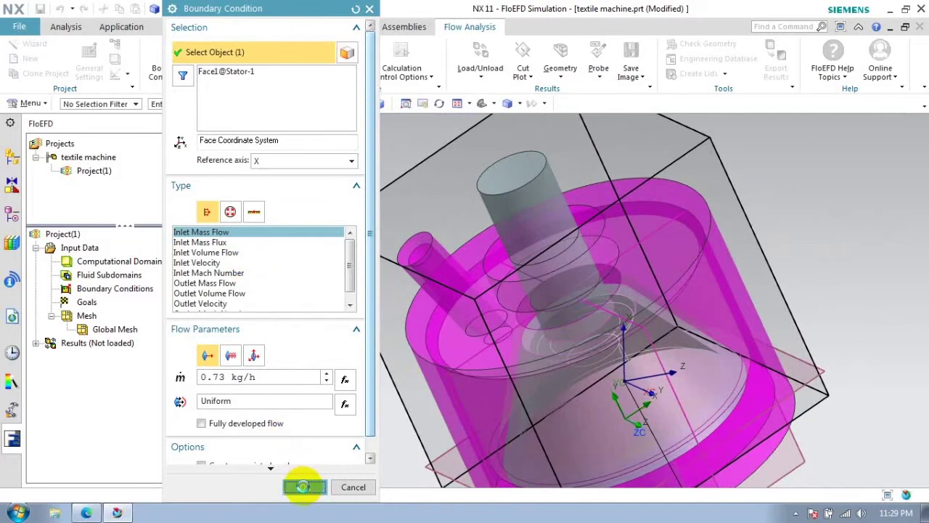
Step: Bring up the boundary condition feature list again
{"action": "scroll", "coordinate": [629, 399], "scroll_direction": "up", "scroll_amount": 5}
{"action": "scroll", "coordinate": [609, 317], "scroll_direction": "down", "scroll_amount": 5}
{"action": "left_click", "coordinate": [594, 369]}
{"action": "left_click", "coordinate": [168, 71]}
Step: Add a Static Pressure opening on the end face of the slanted housing pipe
{"action": "left_click", "coordinate": [183, 95]}
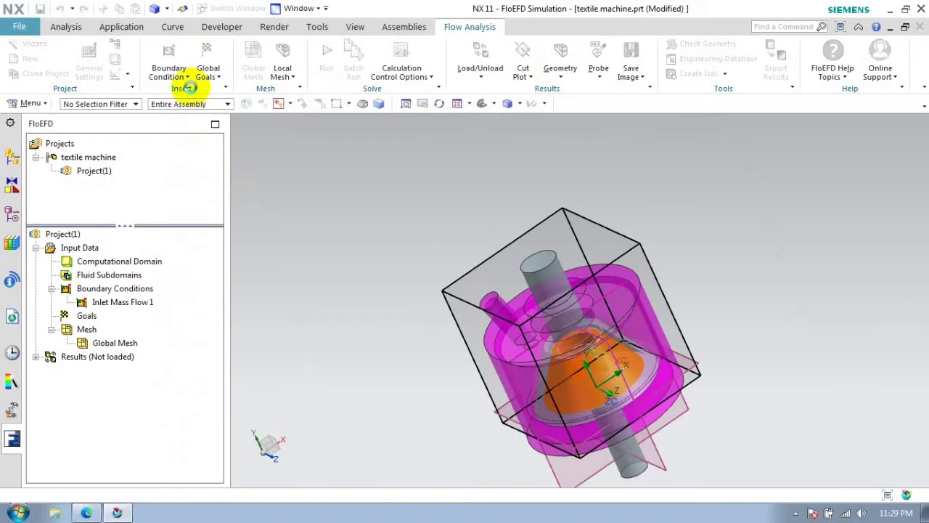
{"action": "left_click", "coordinate": [230, 211]}
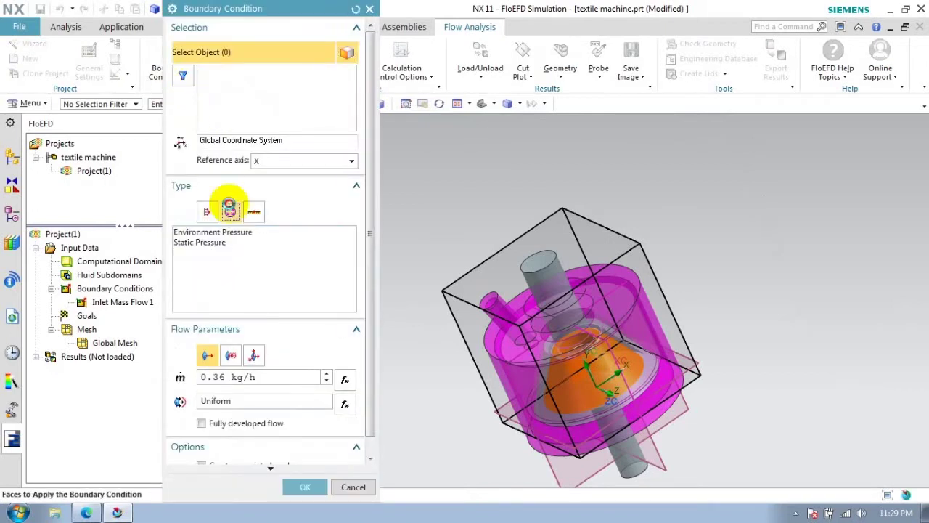
{"action": "left_click", "coordinate": [221, 245]}
{"action": "scroll", "coordinate": [457, 315], "scroll_direction": "up", "scroll_amount": 5}
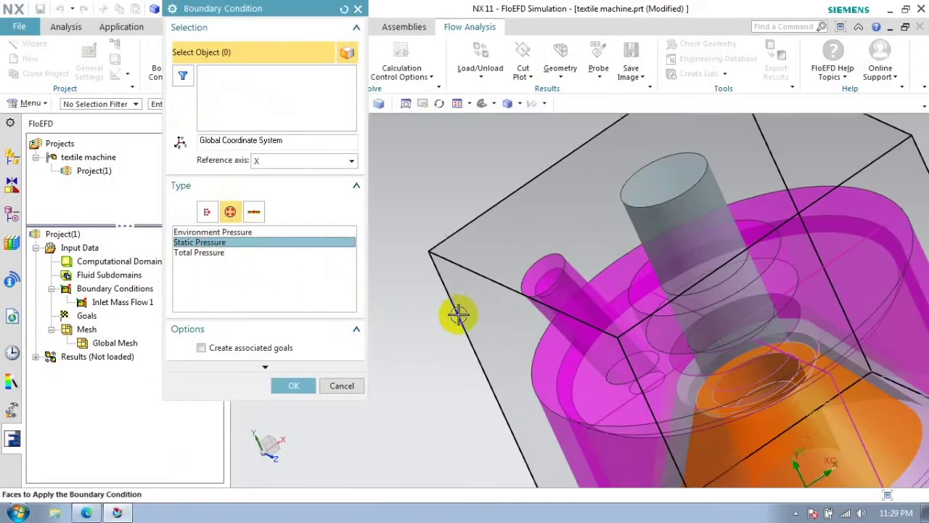
{"action": "scroll", "coordinate": [602, 250], "scroll_direction": "up", "scroll_amount": 3}
{"action": "left_click", "coordinate": [597, 260]}
{"action": "left_click", "coordinate": [595, 270]}
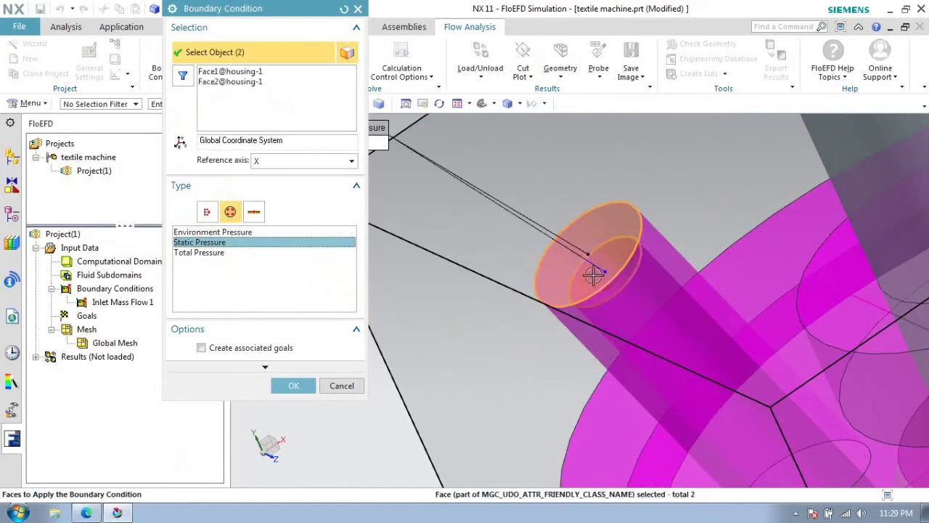
{"action": "left_click", "coordinate": [536, 270], "text": "shift"}
{"action": "scroll", "coordinate": [477, 247], "scroll_direction": "down", "scroll_amount": 8}
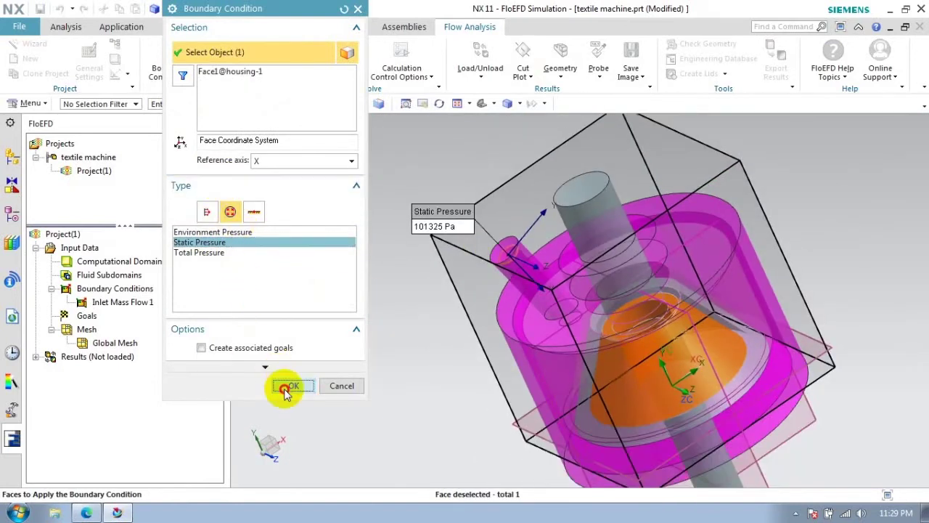
{"action": "left_click", "coordinate": [283, 386]}
Step: Edit Static Pressure 1 so its pressure is 96325 Pa
{"action": "scroll", "coordinate": [438, 269], "scroll_direction": "up", "scroll_amount": 3}
{"action": "scroll", "coordinate": [438, 269], "scroll_direction": "down", "scroll_amount": 4}
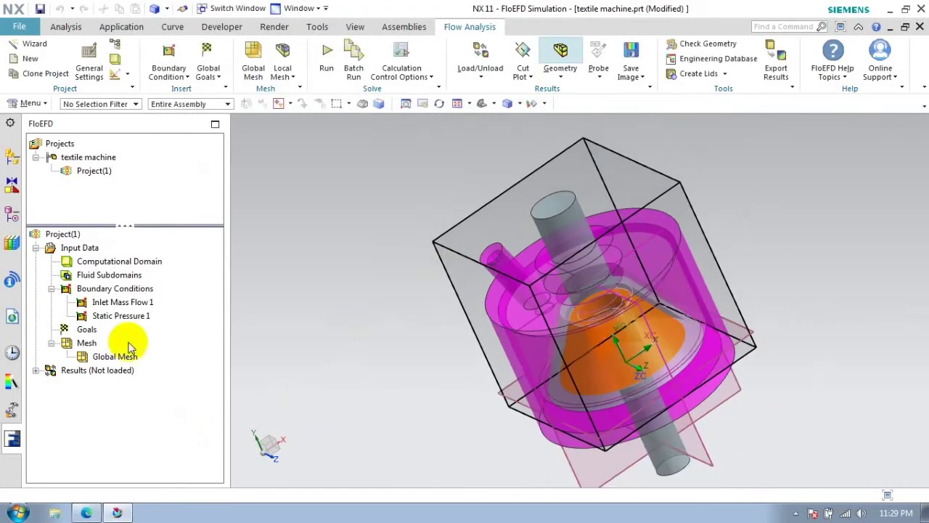
{"action": "left_click", "coordinate": [120, 315]}
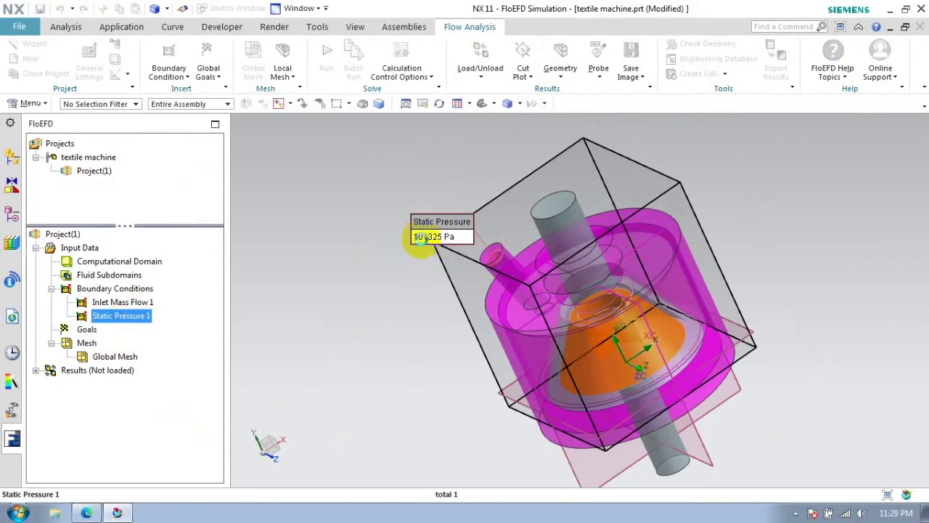
{"action": "double_click", "coordinate": [421, 238]}
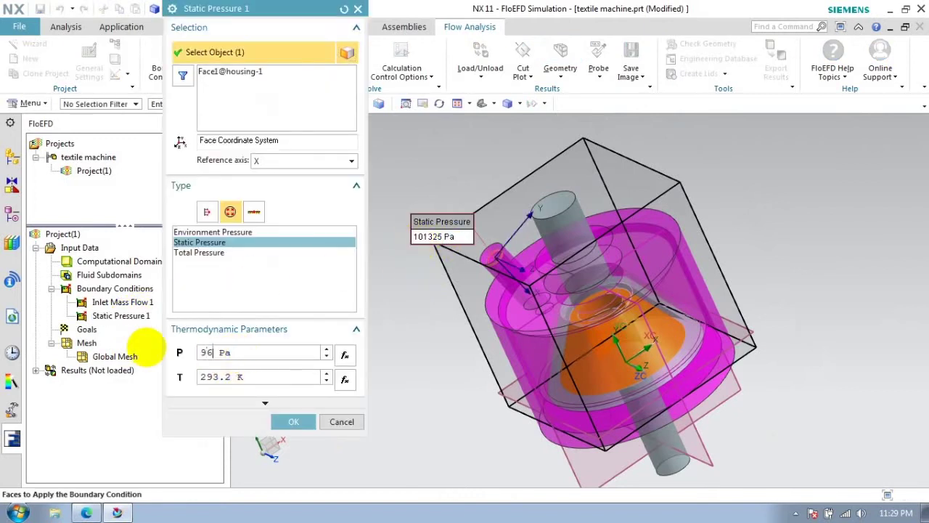
{"action": "left_click", "coordinate": [294, 422]}
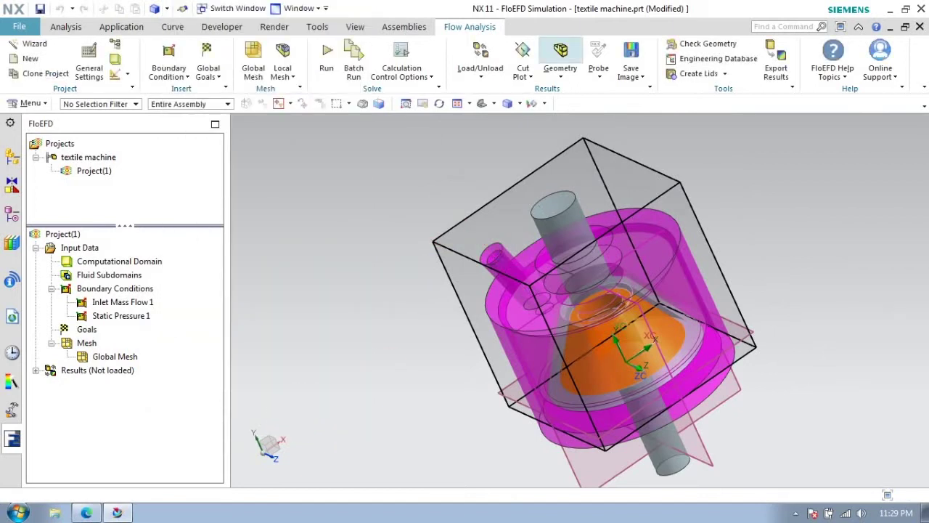
Step: Start a Real Wall boundary condition on the Rotor-1 part
{"action": "left_click", "coordinate": [173, 77]}
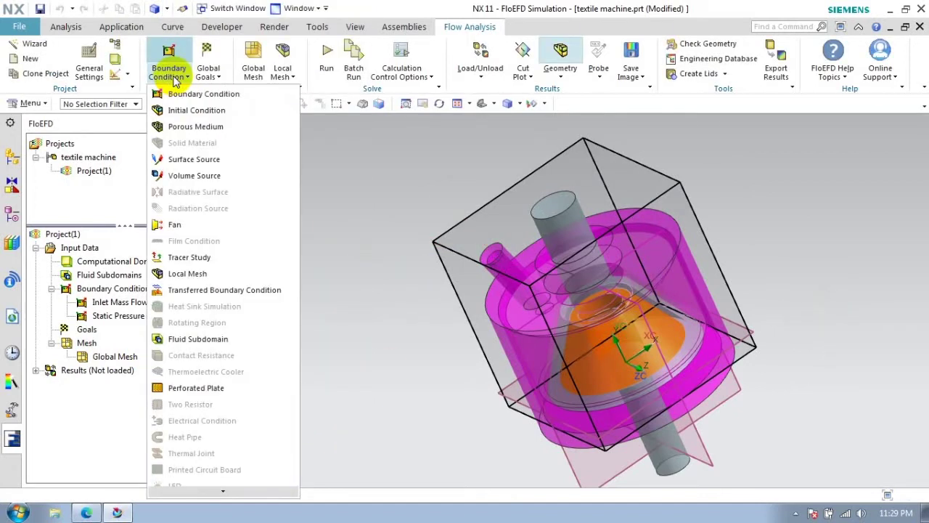
{"action": "left_click", "coordinate": [174, 94]}
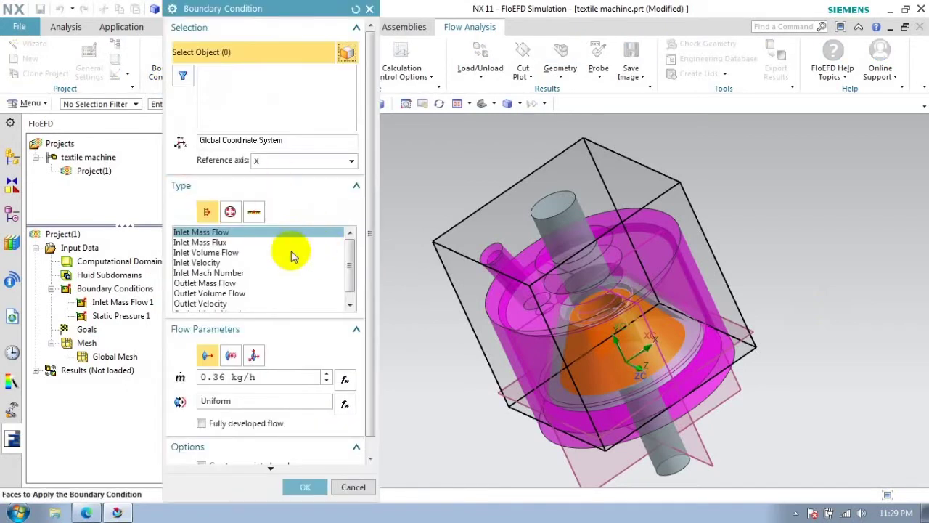
{"action": "left_click", "coordinate": [254, 212]}
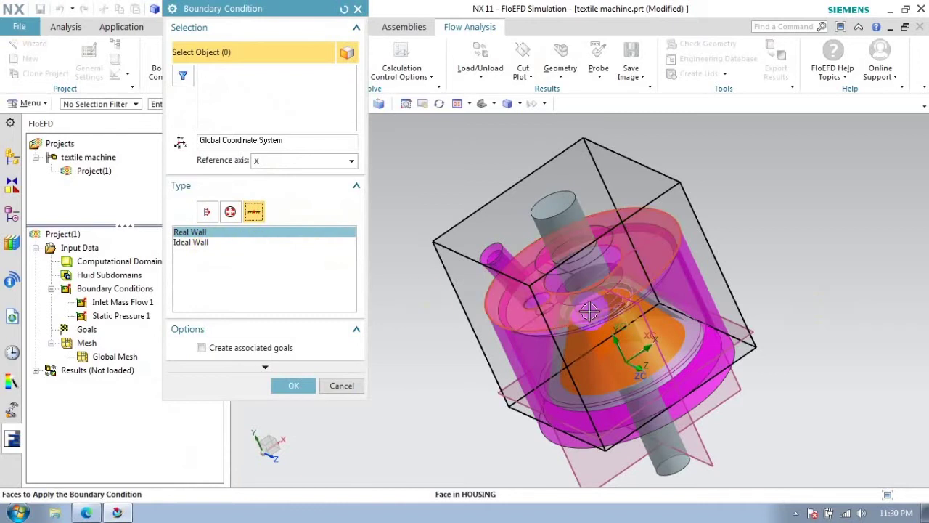
{"action": "scroll", "coordinate": [605, 371], "scroll_direction": "up", "scroll_amount": 3}
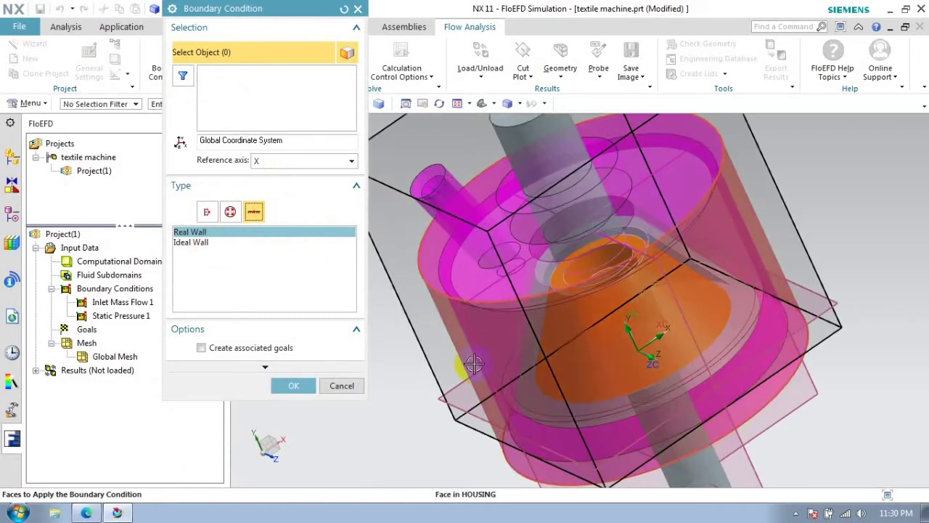
{"action": "left_click", "coordinate": [11, 156]}
{"action": "left_click", "coordinate": [86, 209]}
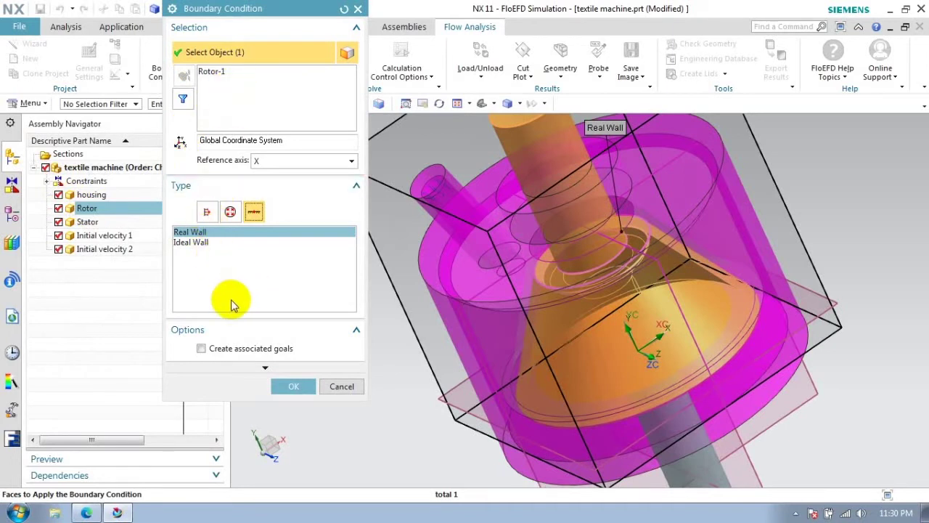
{"action": "left_click", "coordinate": [193, 243]}
{"action": "left_click", "coordinate": [189, 231]}
{"action": "left_click", "coordinate": [212, 72]}
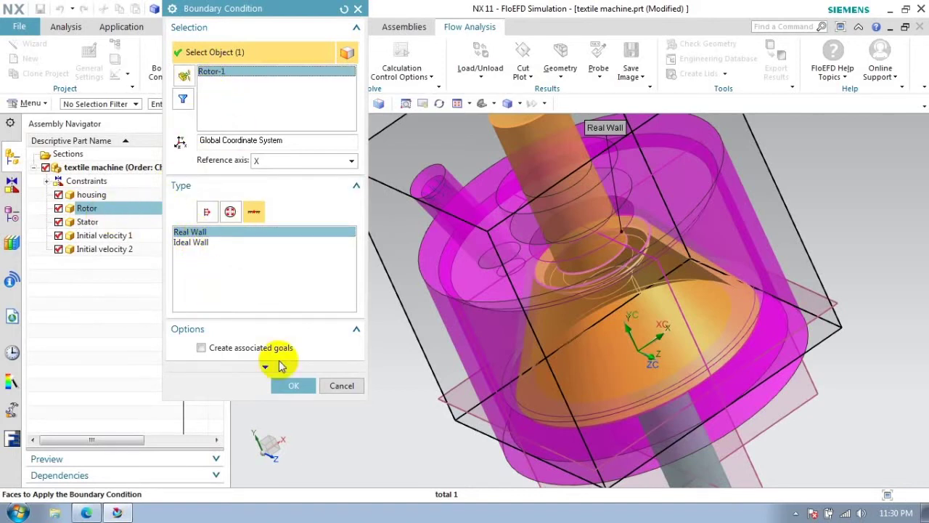
Step: Enable wall motion about the Y axis at 130000 RPM and apply the rotor wall condition
{"action": "left_click", "coordinate": [222, 330]}
{"action": "left_click", "coordinate": [222, 330]}
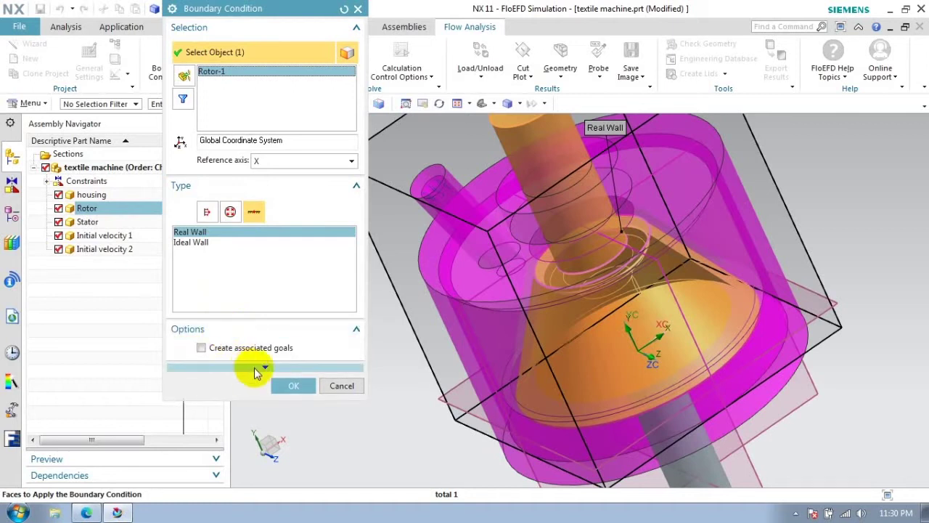
{"action": "left_click", "coordinate": [265, 367]}
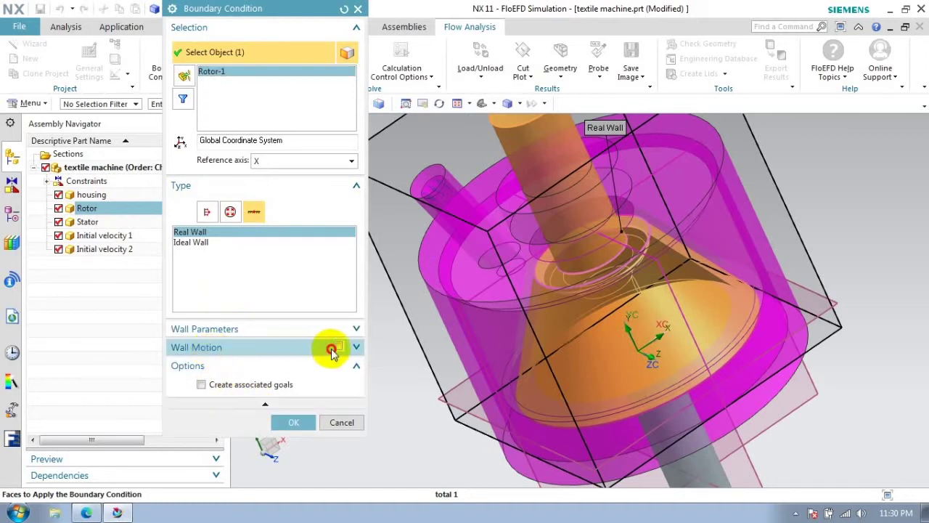
{"action": "left_click", "coordinate": [337, 346]}
{"action": "left_click", "coordinate": [247, 392]}
{"action": "left_click", "coordinate": [231, 415]}
{"action": "left_click", "coordinate": [232, 408]}
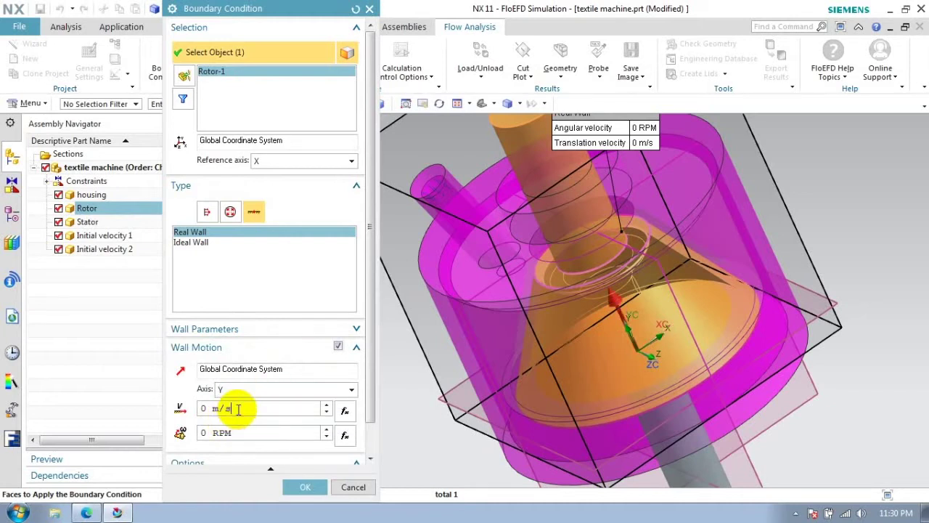
{"action": "double_click", "coordinate": [206, 432]}
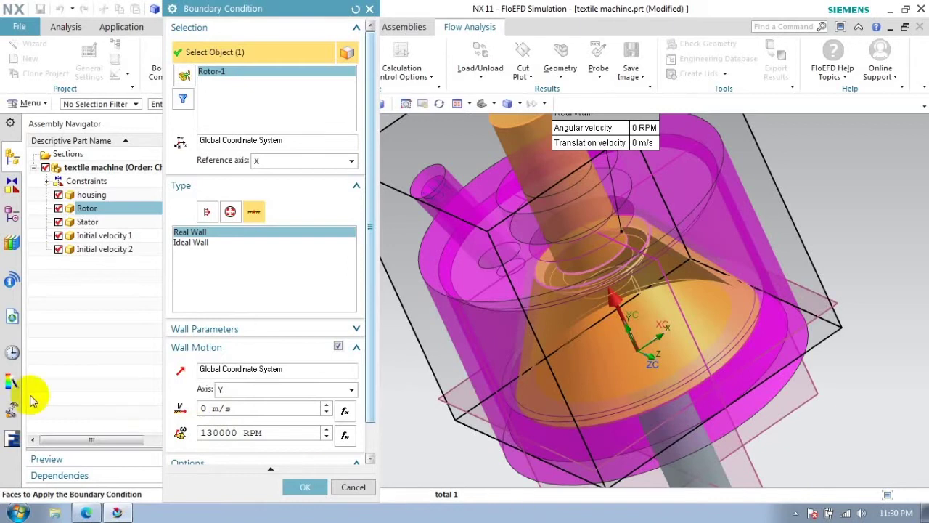
{"action": "left_click_drag", "start_coordinate": [373, 409], "coordinate": [369, 442]}
{"action": "left_click", "coordinate": [239, 399]}
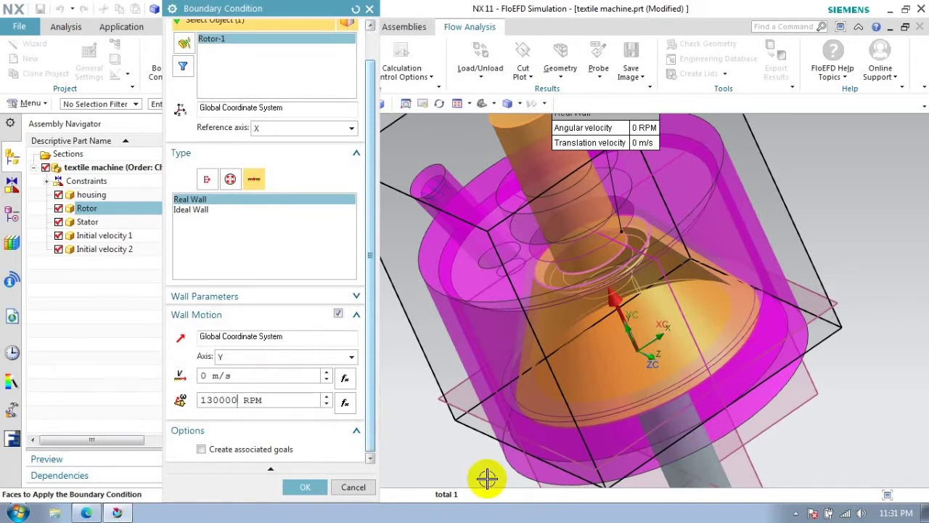
{"action": "left_click", "coordinate": [305, 486]}
{"action": "mouse_move", "coordinate": [385, 417]}
{"action": "middle_mouse_down"}
{"action": "mouse_move", "coordinate": [539, 365]}
{"action": "mouse_move", "coordinate": [417, 337]}
{"action": "middle_mouse_up"}
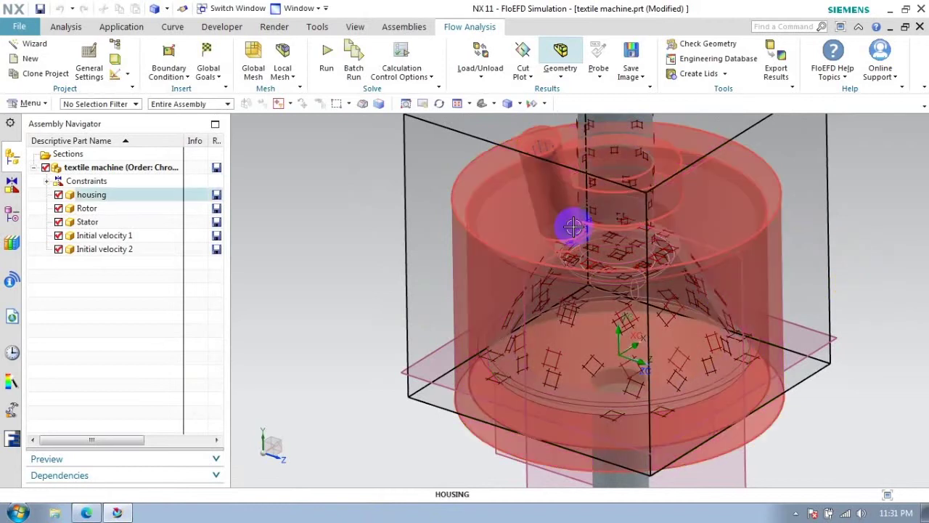
Step: Create an initial condition on Initial velocity 1 and 2 with Y as reference axis
{"action": "left_click", "coordinate": [174, 77]}
{"action": "left_click", "coordinate": [196, 125]}
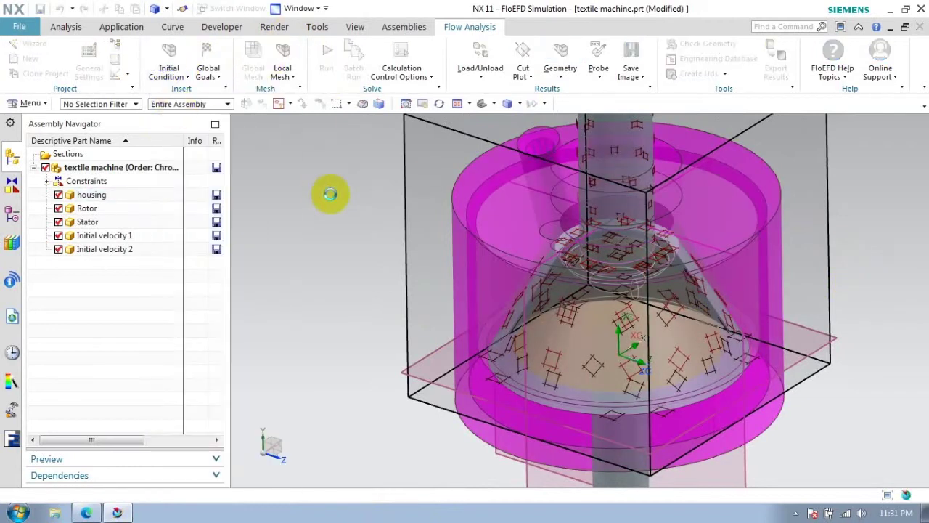
{"action": "left_click", "coordinate": [94, 237]}
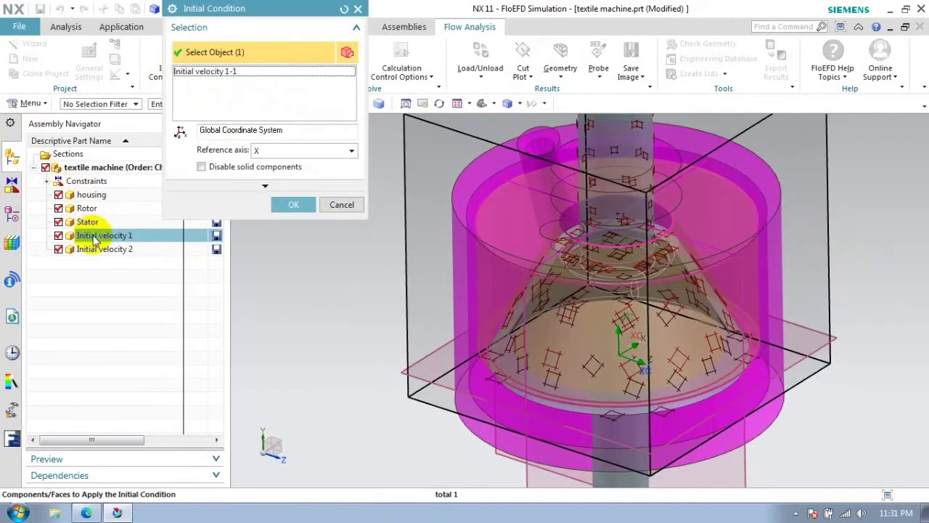
{"action": "left_click", "coordinate": [94, 250]}
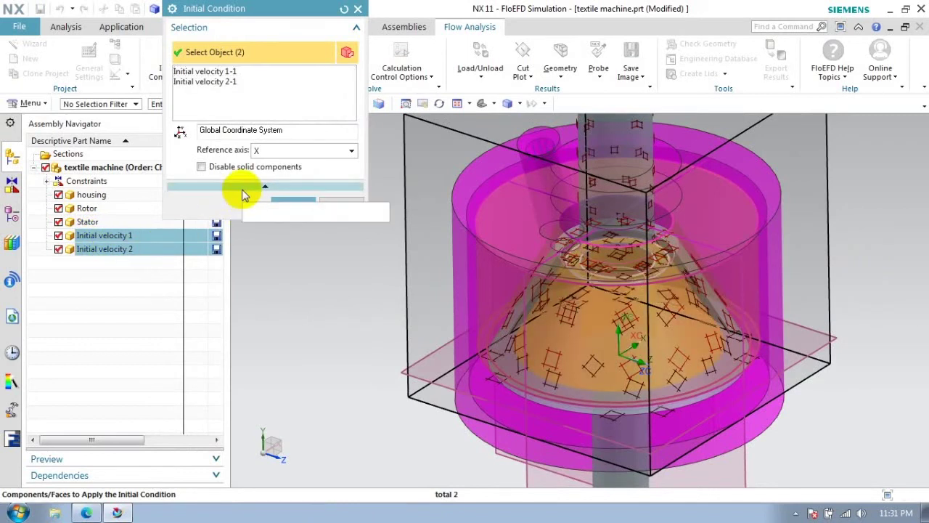
{"action": "left_click", "coordinate": [280, 150]}
{"action": "left_click", "coordinate": [270, 174]}
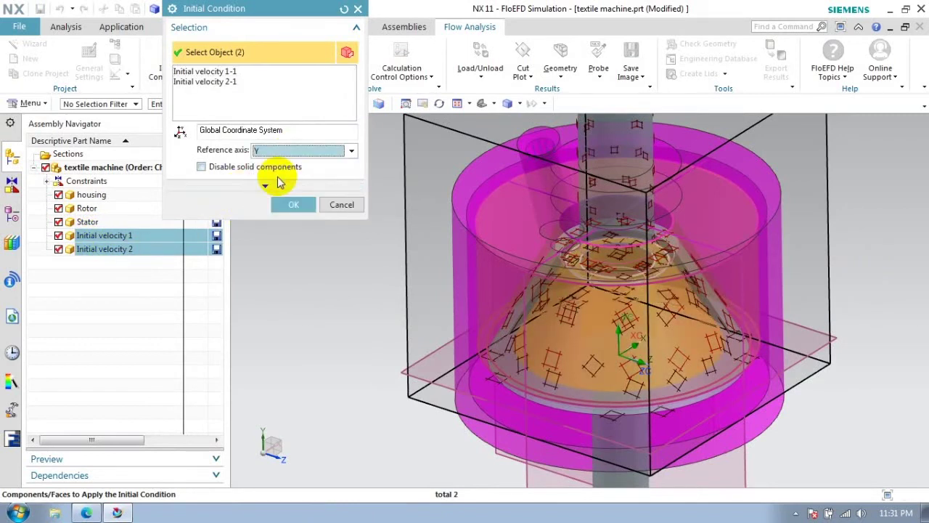
Step: Disable solid components and bring up the Vx dependency settings
{"action": "left_click", "coordinate": [229, 168]}
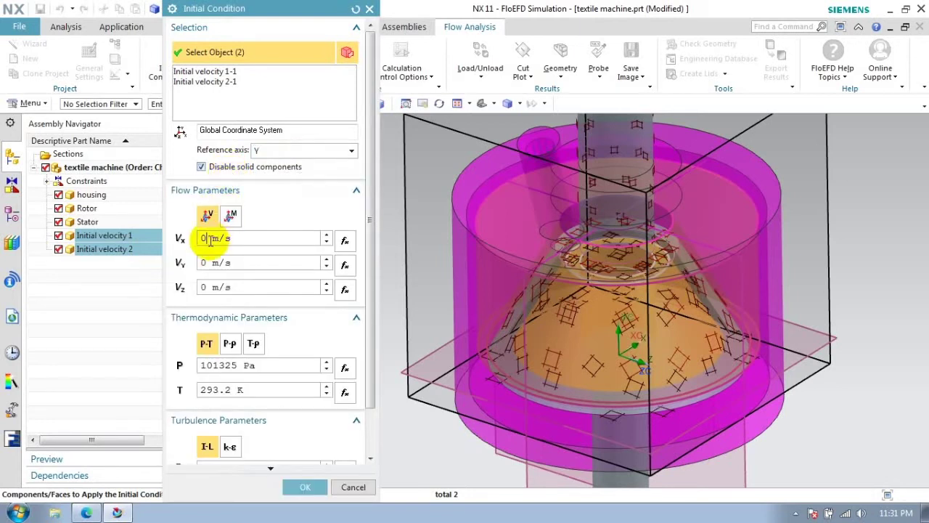
{"action": "mouse_move", "coordinate": [369, 374]}
{"action": "left_mouse_down"}
{"action": "mouse_move", "coordinate": [370, 442]}
{"action": "mouse_move", "coordinate": [363, 367]}
{"action": "left_mouse_up"}
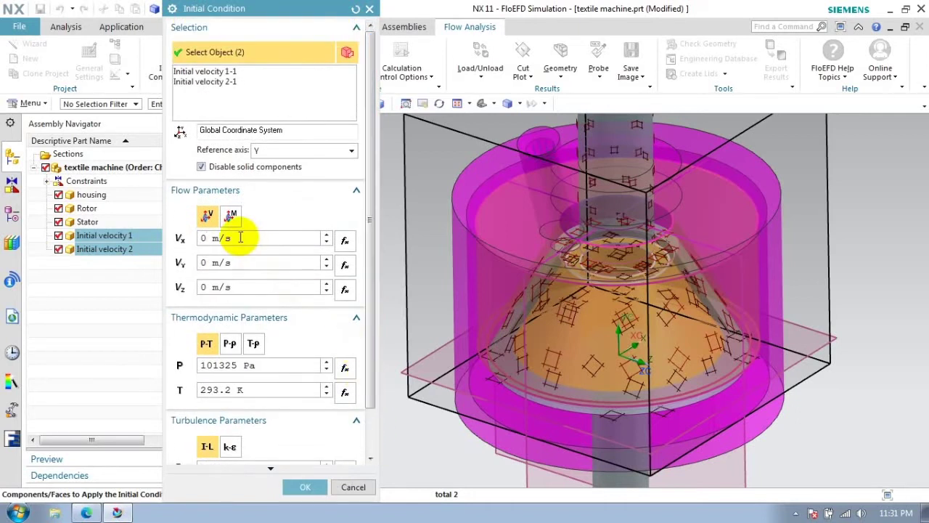
{"action": "left_click", "coordinate": [344, 239]}
Step: Define Vx as 40*cos(phi) and Vz as the matching sine formula
{"action": "left_click", "coordinate": [405, 154]}
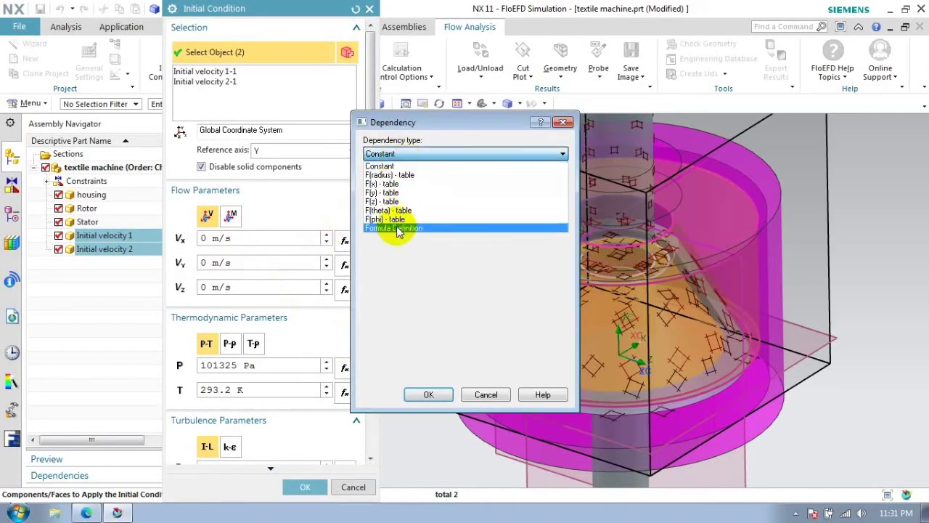
{"action": "left_click", "coordinate": [398, 230]}
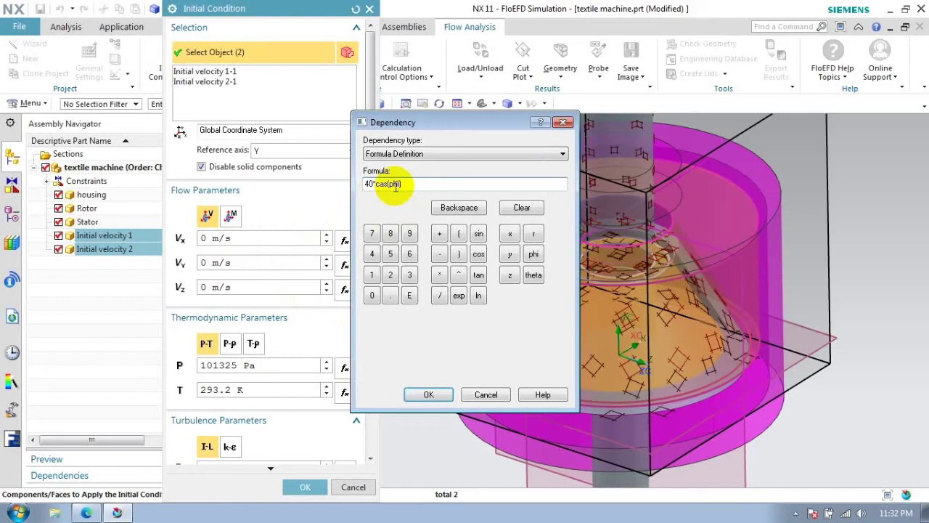
{"action": "type", "text": "40*cos(phi)"}
{"action": "left_click", "coordinate": [429, 394]}
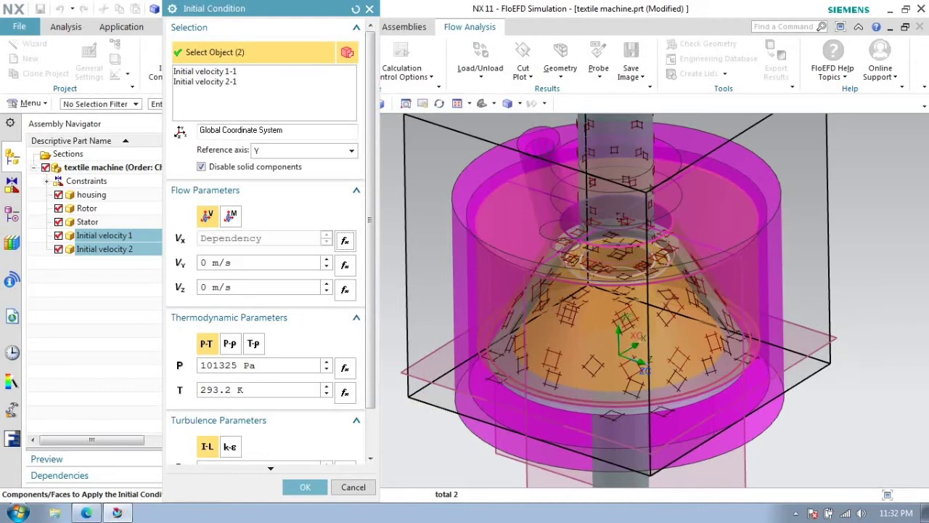
{"action": "scroll", "coordinate": [836, 385], "scroll_direction": "up", "scroll_amount": 2}
{"action": "scroll", "coordinate": [838, 396], "scroll_direction": "up", "scroll_amount": 2}
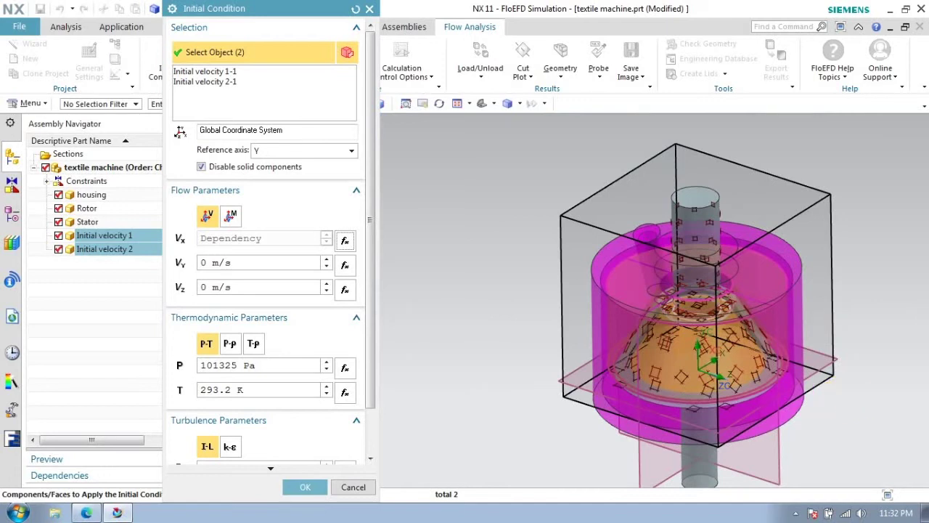
{"action": "left_click", "coordinate": [237, 287]}
{"action": "left_click", "coordinate": [345, 289]}
{"action": "left_click", "coordinate": [403, 153]}
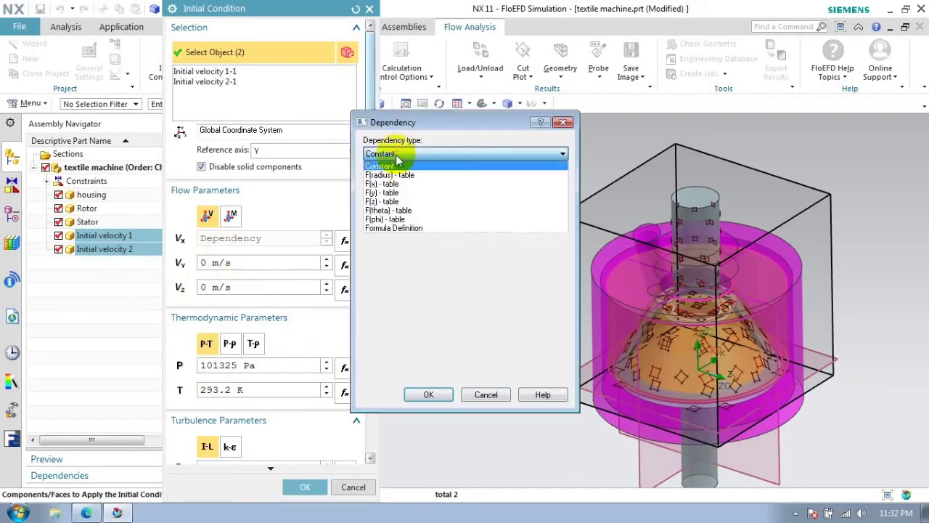
{"action": "left_click", "coordinate": [396, 202]}
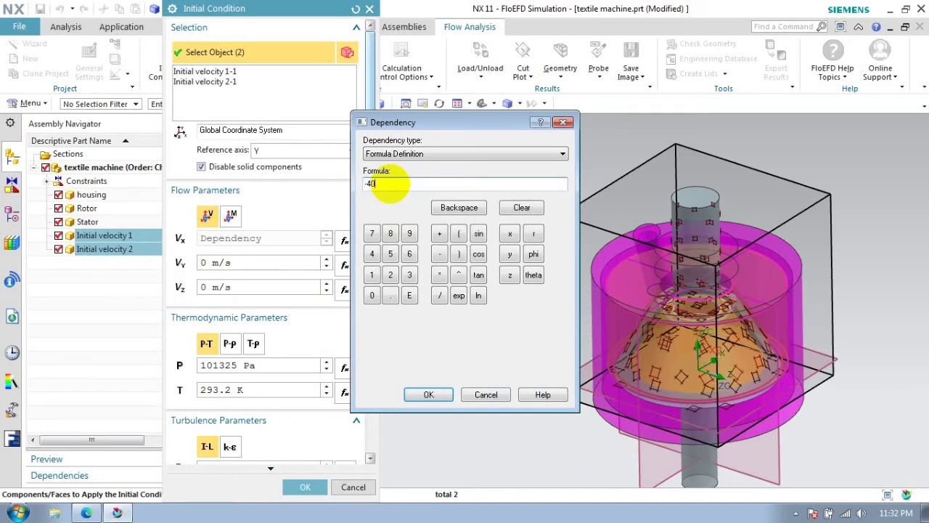
{"action": "type", "text": "-40*sin(phi)"}
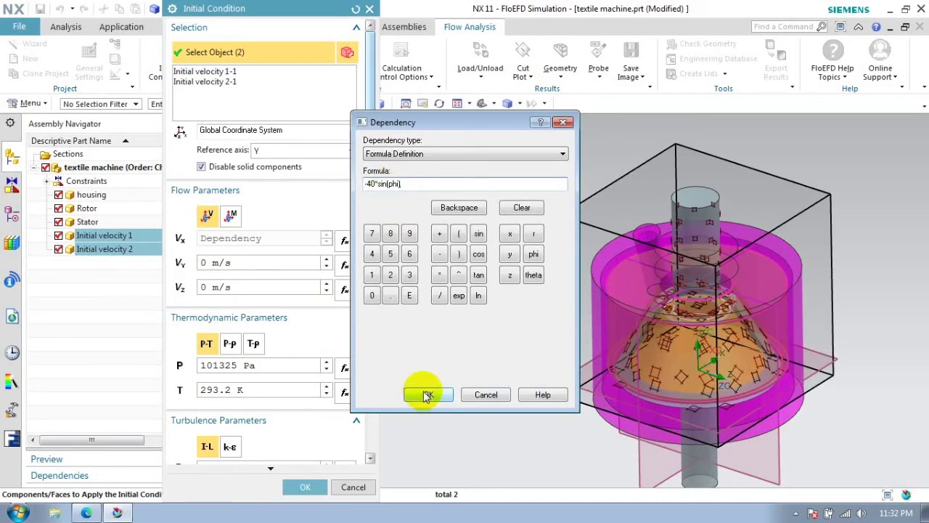
{"action": "left_click", "coordinate": [427, 393]}
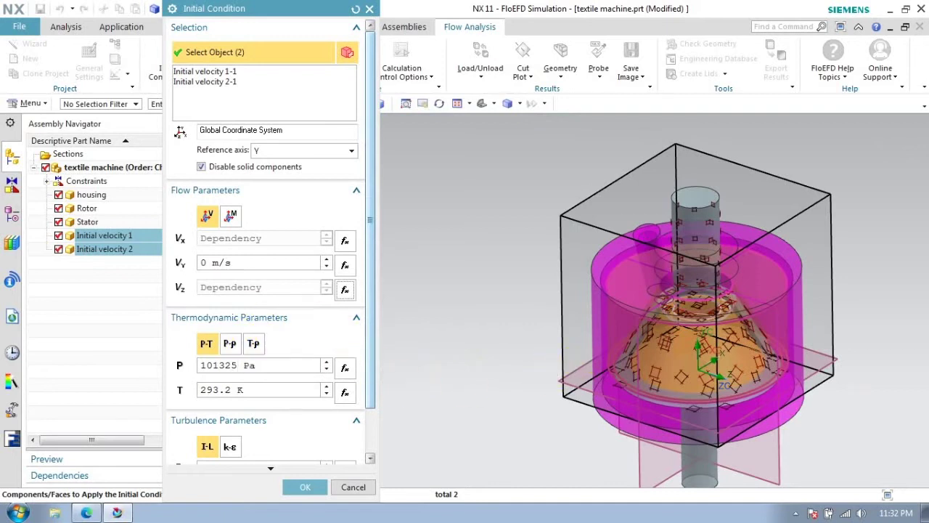
Step: Set the initial pressure to 99800 Pa and apply the initial condition
{"action": "left_click_drag", "start_coordinate": [241, 366], "coordinate": [166, 370]}
{"action": "type", "text": "99800"}
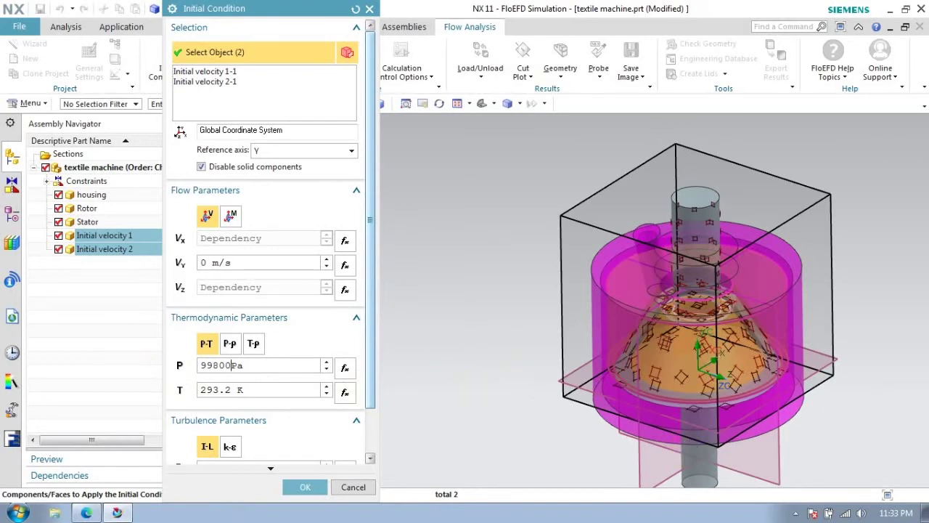
{"action": "left_click_drag", "start_coordinate": [369, 321], "coordinate": [373, 425]}
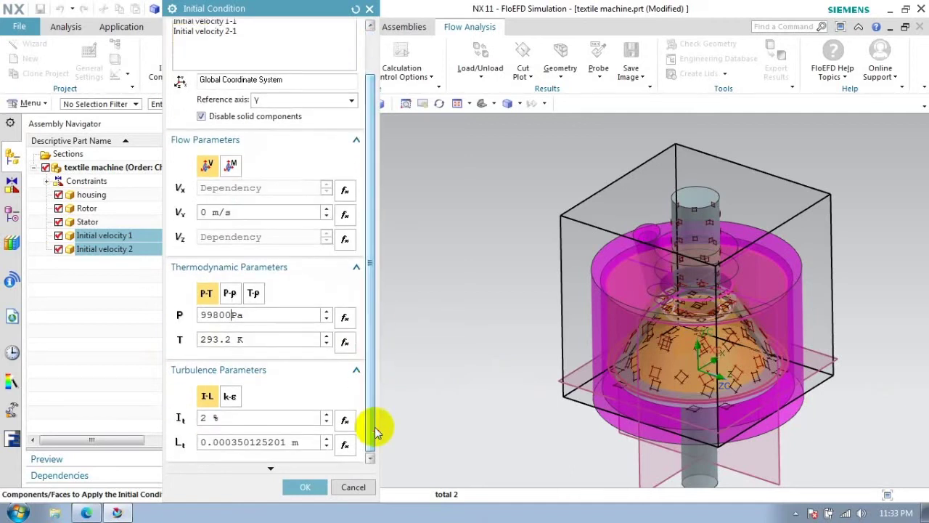
{"action": "left_click", "coordinate": [306, 484]}
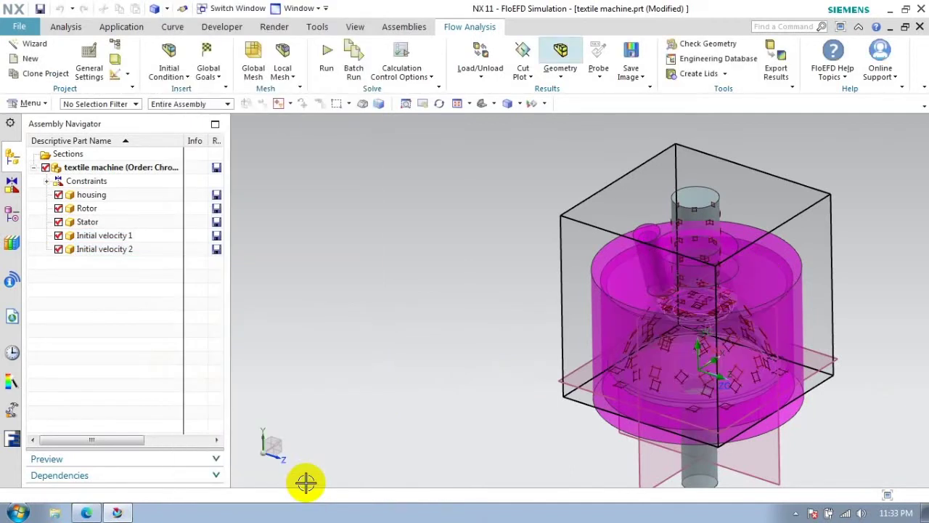
Step: Reopen Initial Condition 1 and confirm 99800 Pa, 293.2 K and 2 % turbulence unchanged
{"action": "left_click", "coordinate": [11, 442]}
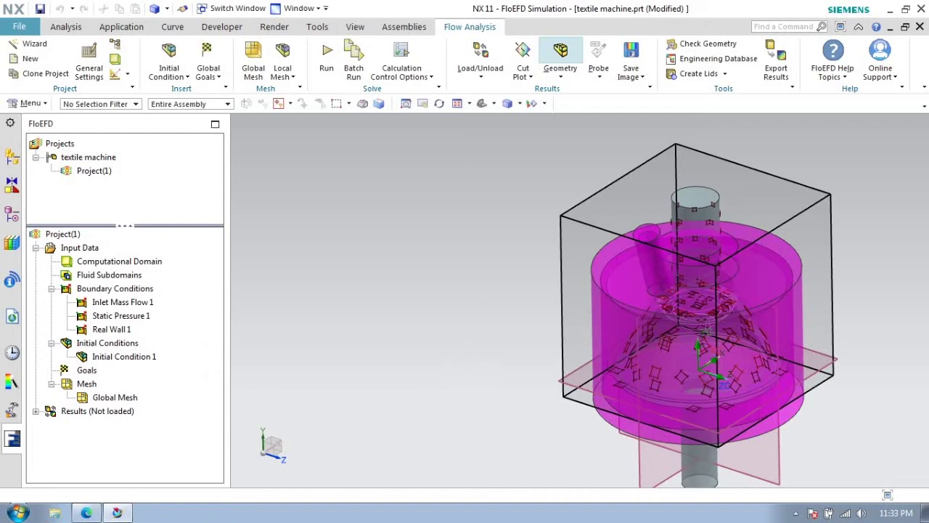
{"action": "left_click", "coordinate": [145, 356]}
{"action": "right_click", "coordinate": [147, 356]}
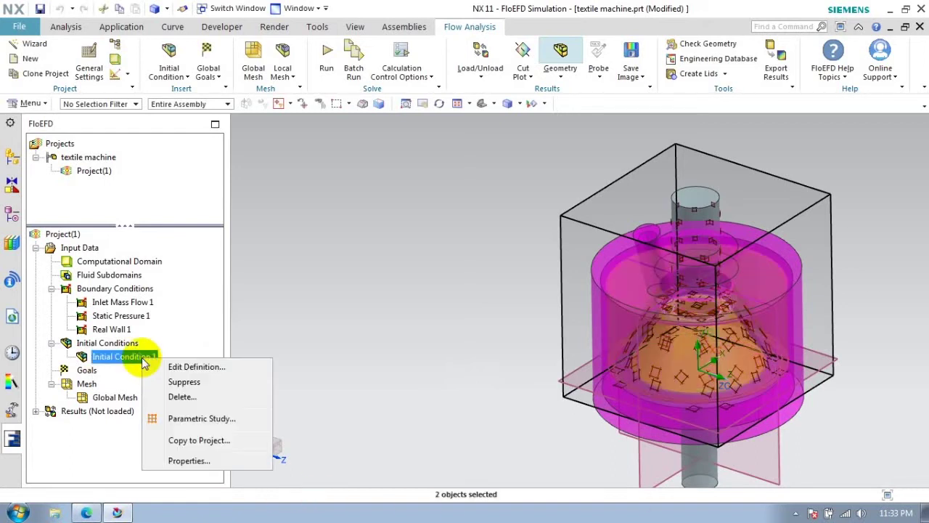
{"action": "left_click", "coordinate": [194, 368]}
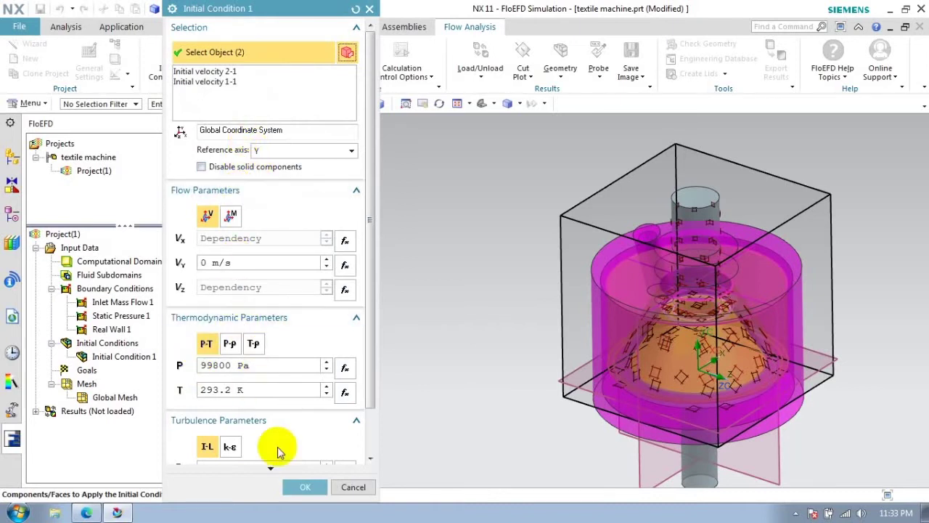
{"action": "left_click_drag", "start_coordinate": [375, 396], "coordinate": [373, 468]}
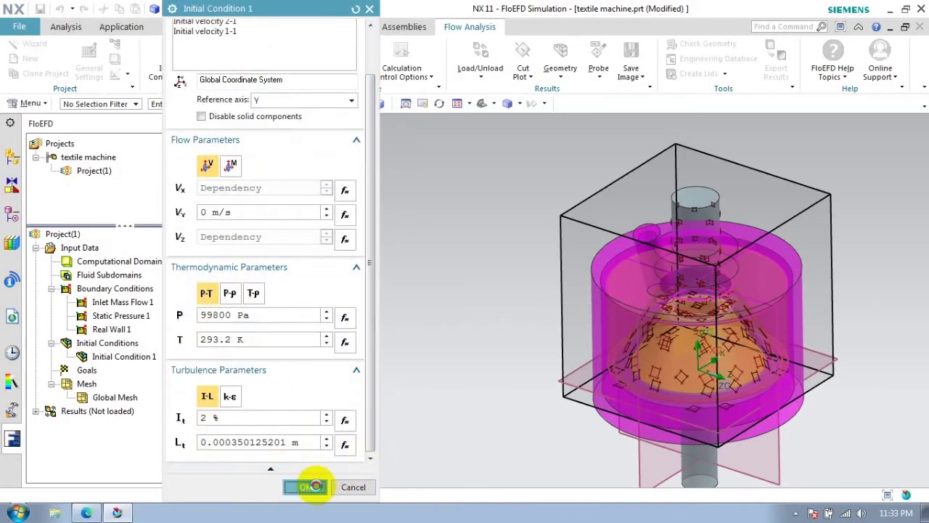
{"action": "left_click", "coordinate": [305, 487]}
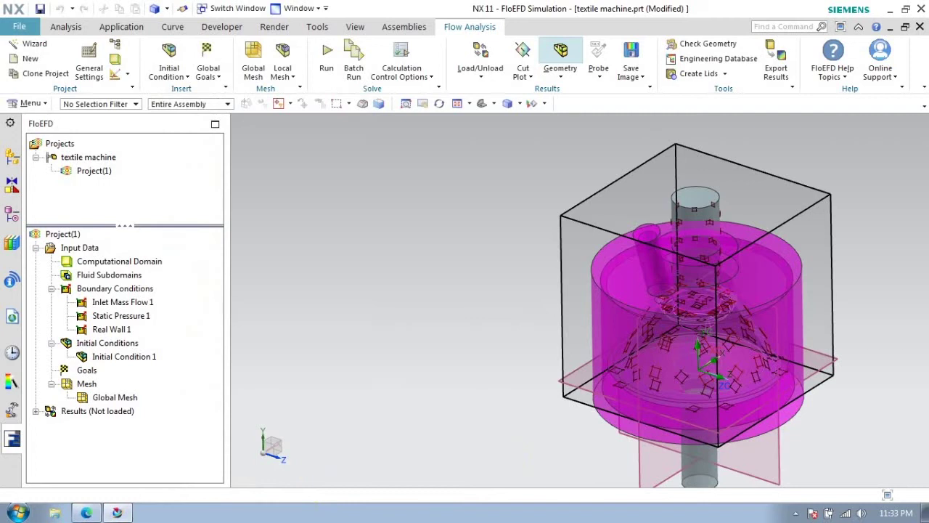
Step: Run the solver on 4 cores with Load results on, finishing at 266 iterations
{"action": "left_click", "coordinate": [326, 58]}
{"action": "left_click", "coordinate": [392, 293]}
{"action": "left_click", "coordinate": [382, 346]}
{"action": "left_click", "coordinate": [589, 183]}
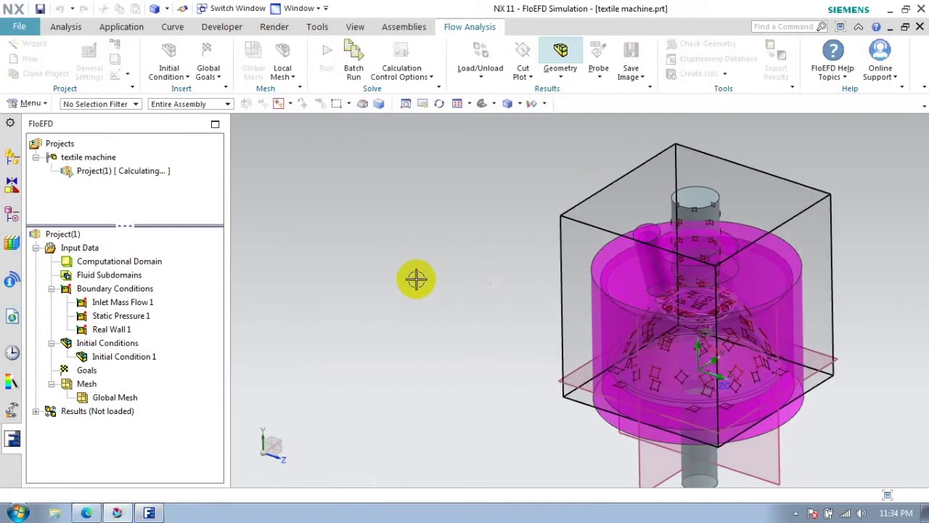
{"action": "left_click", "coordinate": [796, 513]}
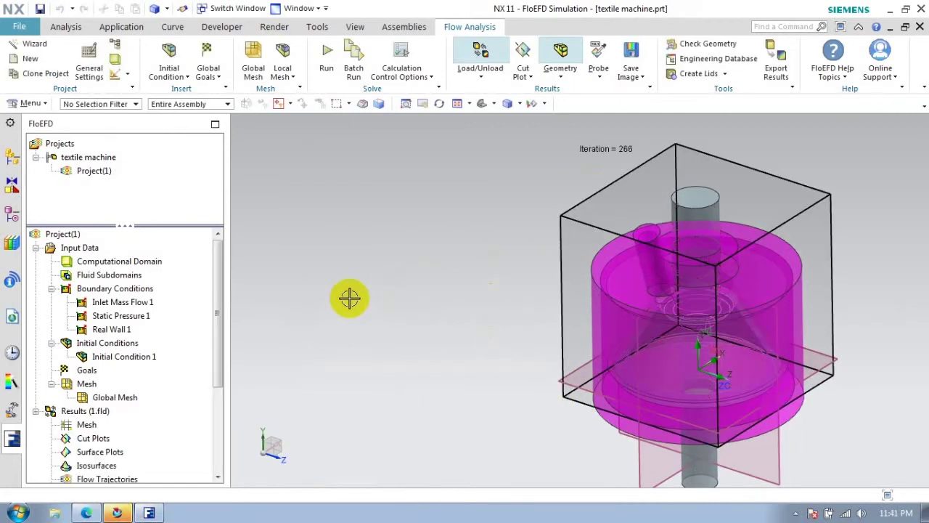
{"action": "scroll", "coordinate": [406, 327], "scroll_direction": "down", "scroll_amount": 2}
Step: Hide the computational domain, add pressure Cut Plot 1, and switch to the Front view
{"action": "right_click", "coordinate": [101, 263]}
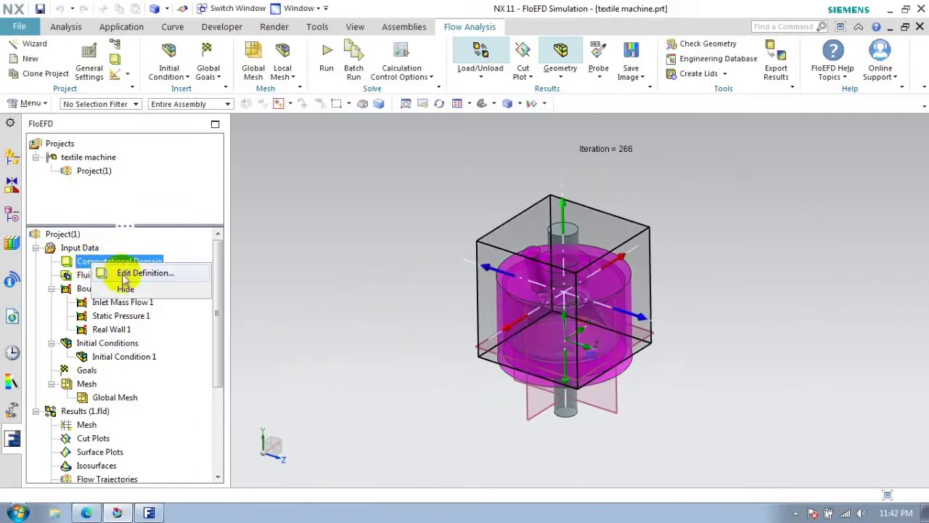
{"action": "left_click", "coordinate": [125, 288]}
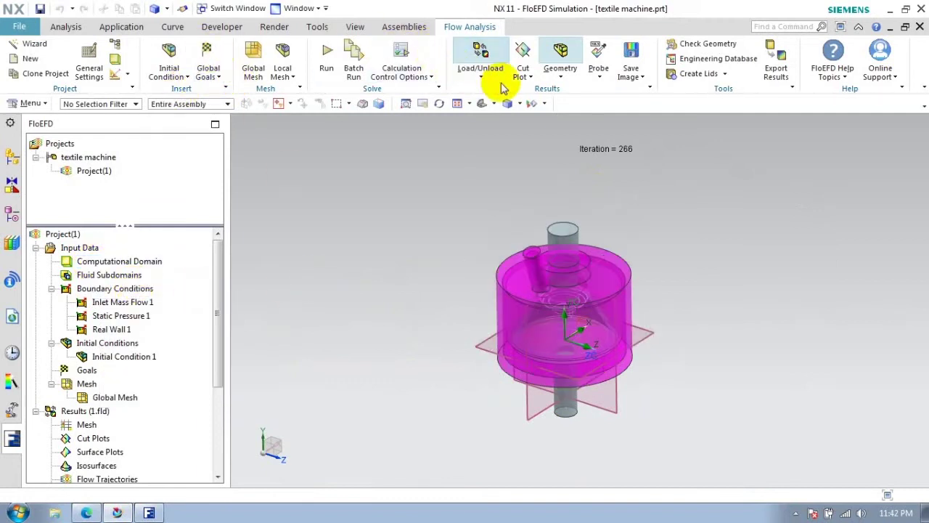
{"action": "left_click", "coordinate": [523, 72]}
{"action": "left_click", "coordinate": [530, 93]}
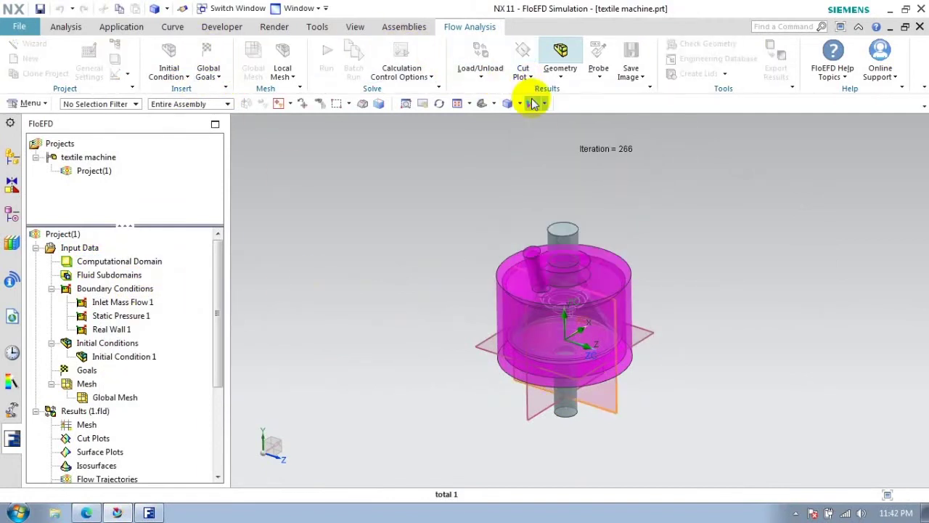
{"action": "left_click", "coordinate": [230, 53]}
{"action": "left_click", "coordinate": [202, 87]}
{"action": "left_click", "coordinate": [202, 101]}
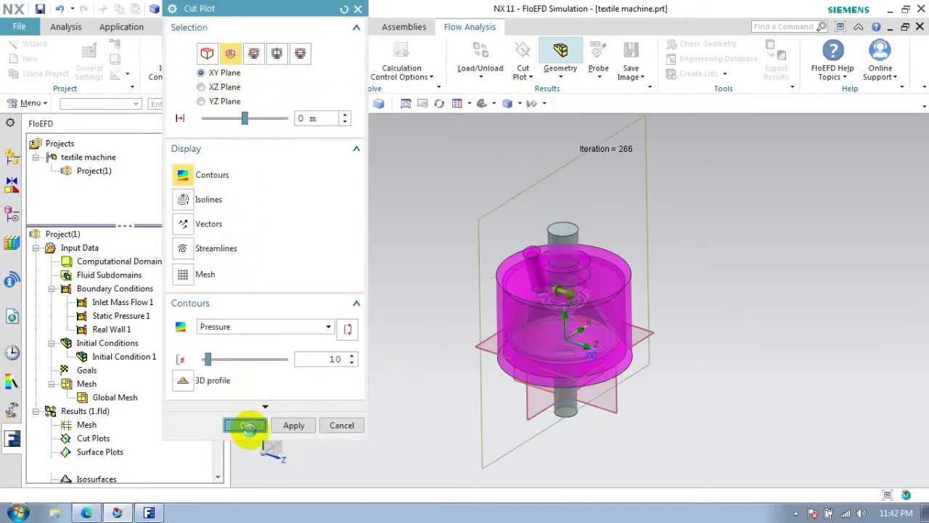
{"action": "left_click", "coordinate": [246, 425]}
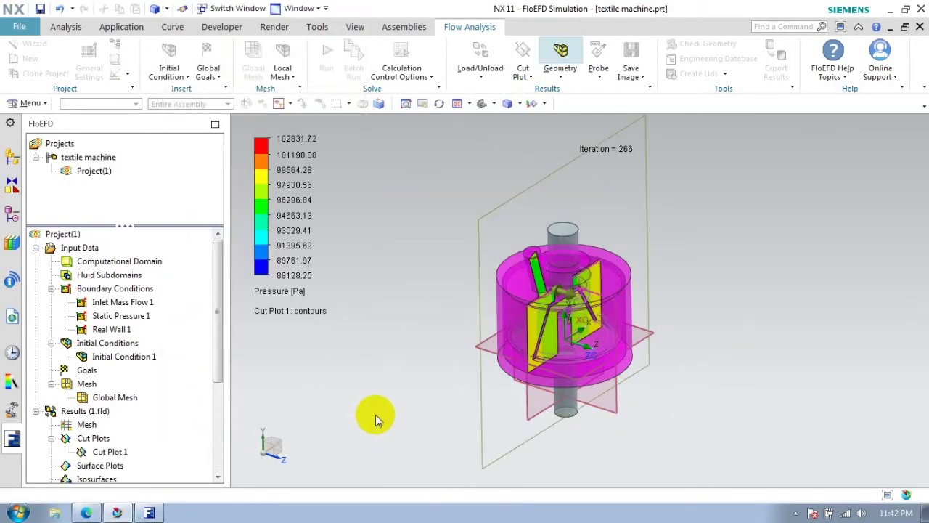
{"action": "left_click", "coordinate": [495, 104]}
{"action": "left_click", "coordinate": [486, 144]}
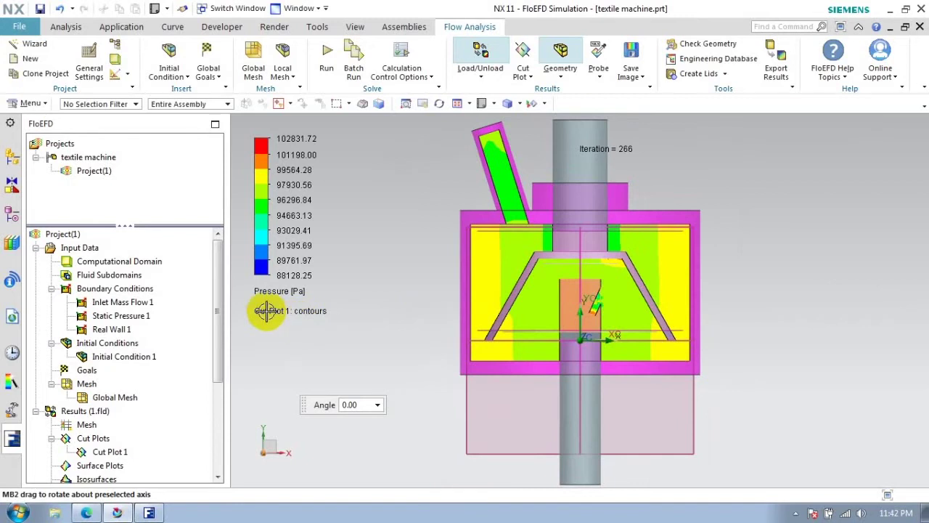
Step: Preview Cut Plot 1 with Velocity, Velocity (X) and Velocity (Y) contours
{"action": "double_click", "coordinate": [109, 452]}
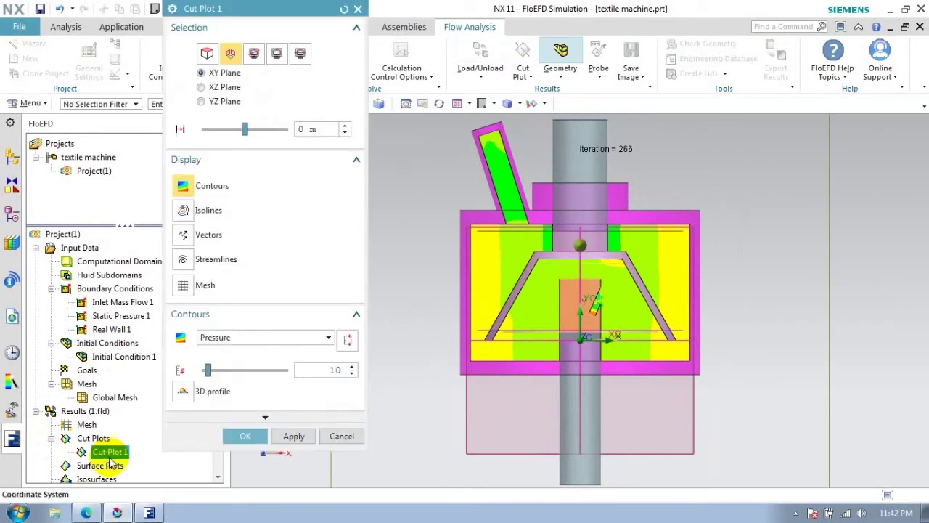
{"action": "left_click", "coordinate": [262, 337]}
{"action": "left_click", "coordinate": [218, 163]}
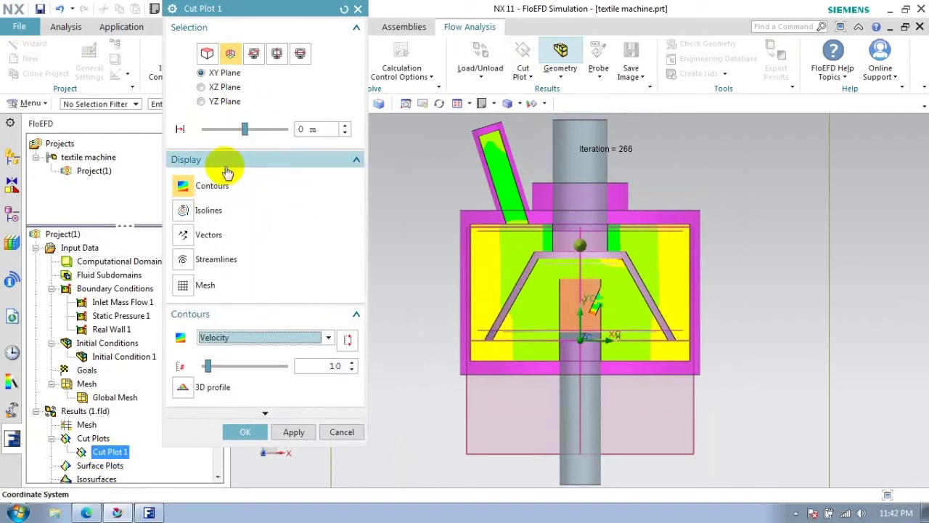
{"action": "left_click", "coordinate": [294, 433]}
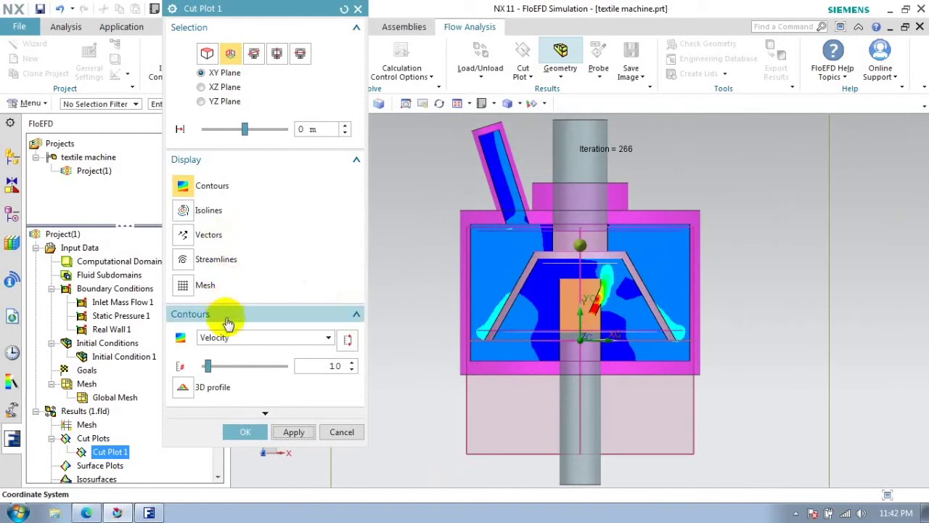
{"action": "left_click", "coordinate": [239, 347]}
{"action": "left_click", "coordinate": [227, 135]}
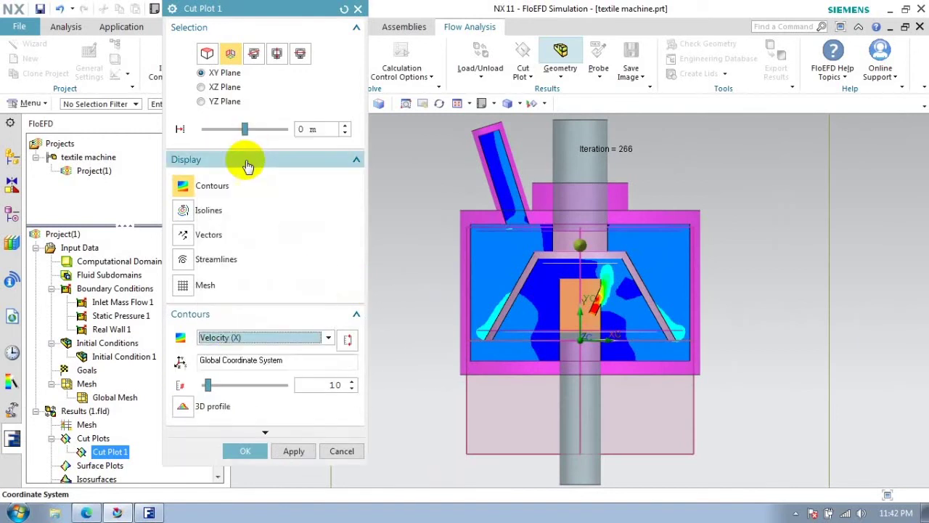
{"action": "left_click", "coordinate": [295, 451]}
{"action": "left_click", "coordinate": [246, 348]}
{"action": "left_click", "coordinate": [226, 149]}
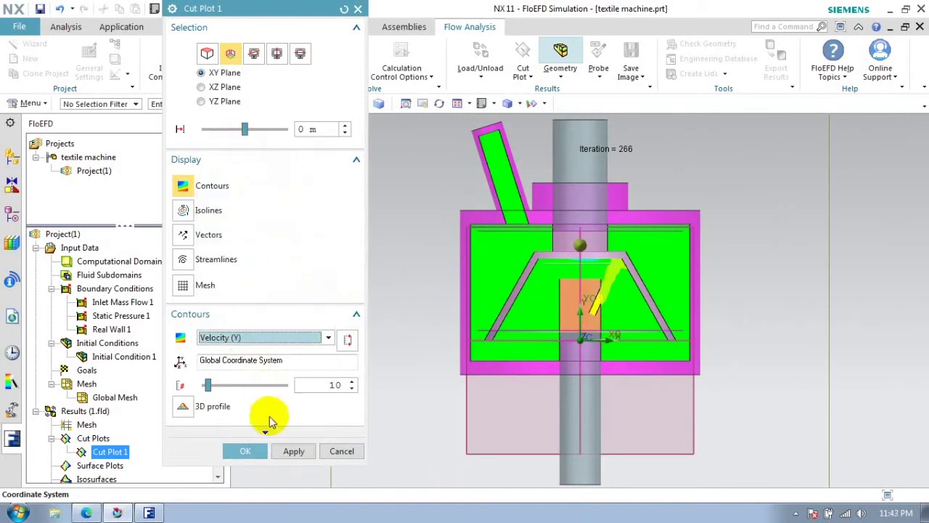
{"action": "left_click", "coordinate": [291, 451]}
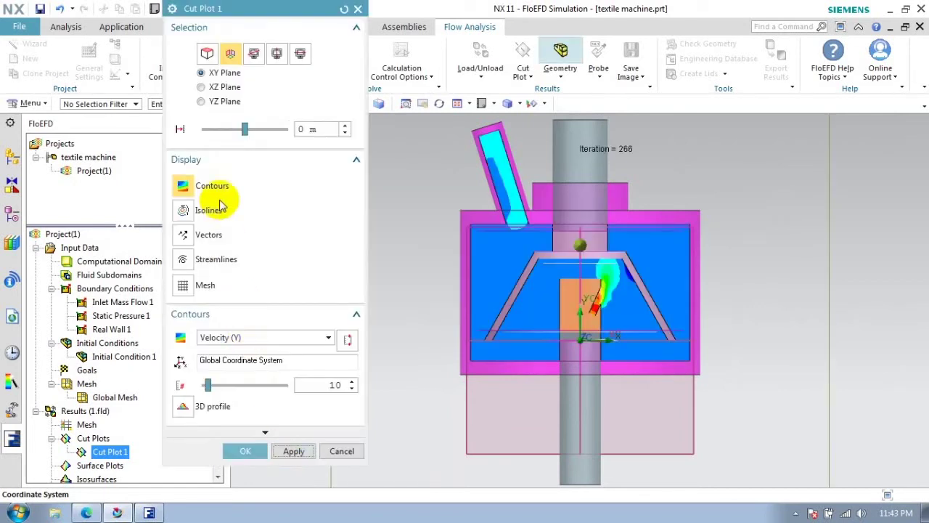
Step: Set Cut Plot 1 to plain Velocity contours (0–261.098 m/s), then hide it
{"action": "left_click", "coordinate": [234, 339]}
{"action": "scroll", "coordinate": [234, 138], "scroll_direction": "up", "scroll_amount": 1}
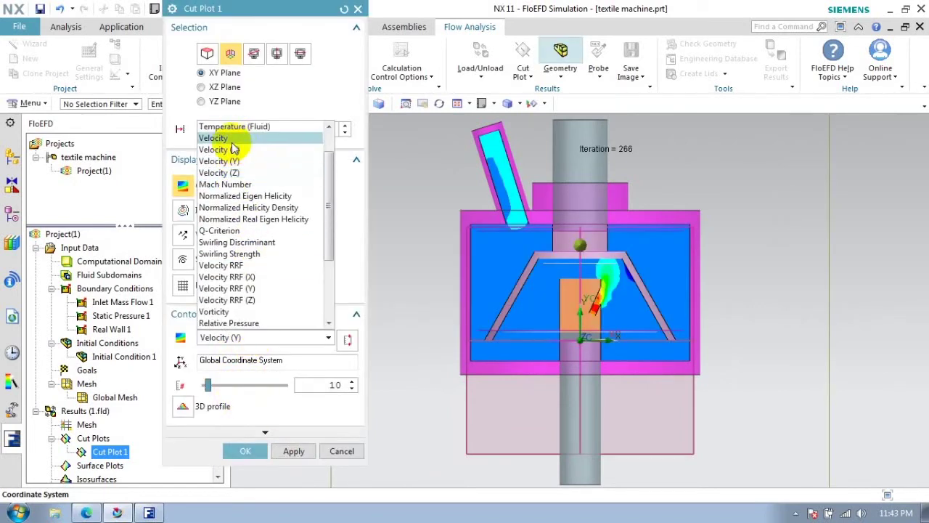
{"action": "left_click", "coordinate": [234, 143]}
{"action": "left_click", "coordinate": [245, 448]}
{"action": "right_click", "coordinate": [101, 454]}
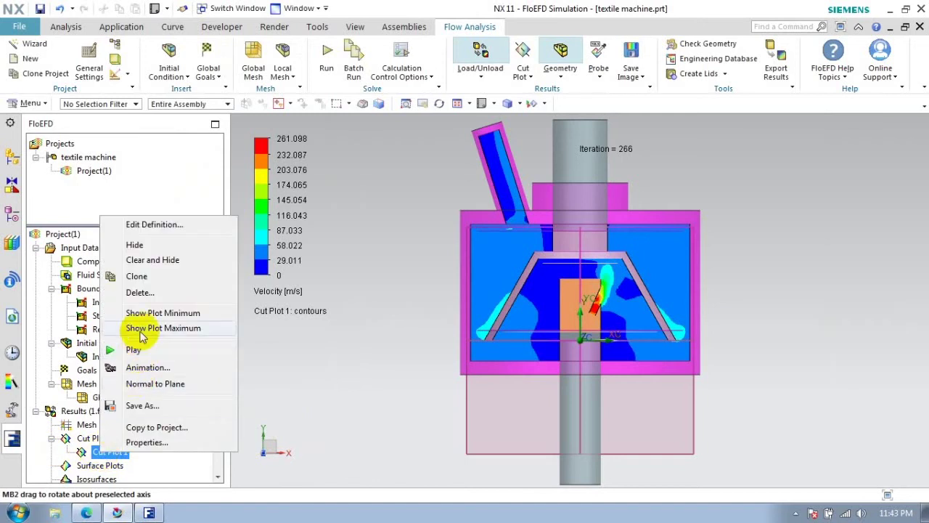
{"action": "left_click", "coordinate": [139, 245]}
Step: Insert flow trajectories starting from the Inlet Mass Flow 1 face
{"action": "mouse_move", "coordinate": [406, 303]}
{"action": "middle_mouse_down"}
{"action": "mouse_move", "coordinate": [414, 336]}
{"action": "mouse_move", "coordinate": [421, 320]}
{"action": "middle_mouse_up"}
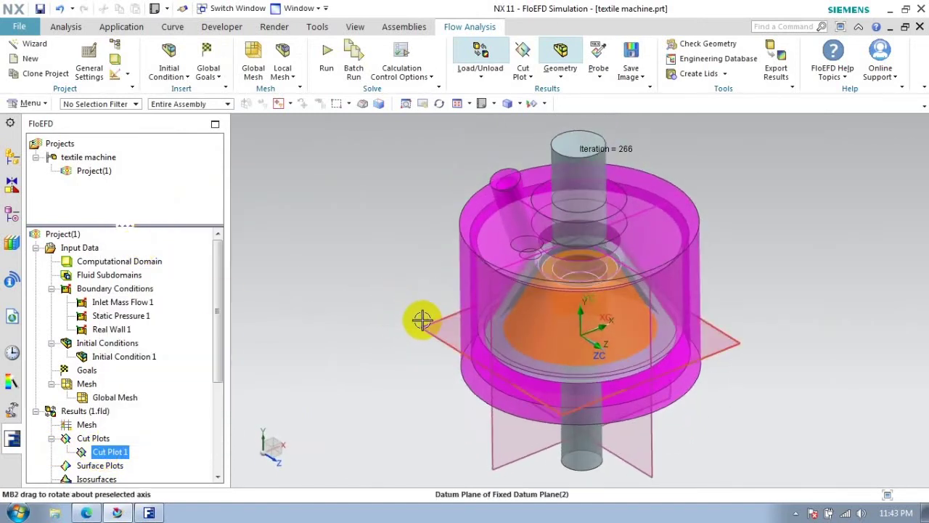
{"action": "scroll", "coordinate": [162, 394], "scroll_direction": "down", "scroll_amount": 3}
{"action": "left_click", "coordinate": [92, 348]}
{"action": "right_click", "coordinate": [93, 348]}
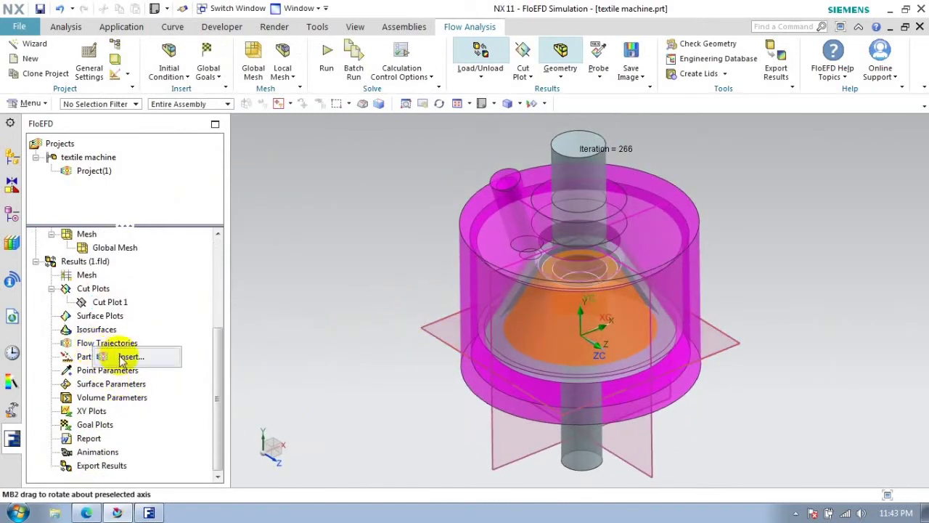
{"action": "left_click", "coordinate": [120, 356]}
{"action": "left_click", "coordinate": [225, 110]}
{"action": "scroll", "coordinate": [120, 299], "scroll_direction": "up", "scroll_amount": 1}
{"action": "scroll", "coordinate": [104, 314], "scroll_direction": "up", "scroll_amount": 2}
{"action": "left_click", "coordinate": [116, 275]}
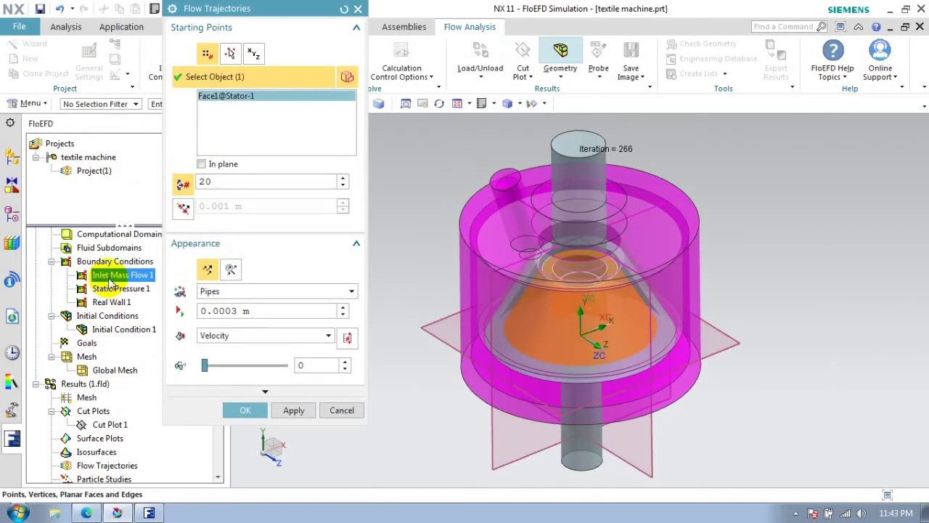
{"action": "left_click", "coordinate": [290, 410]}
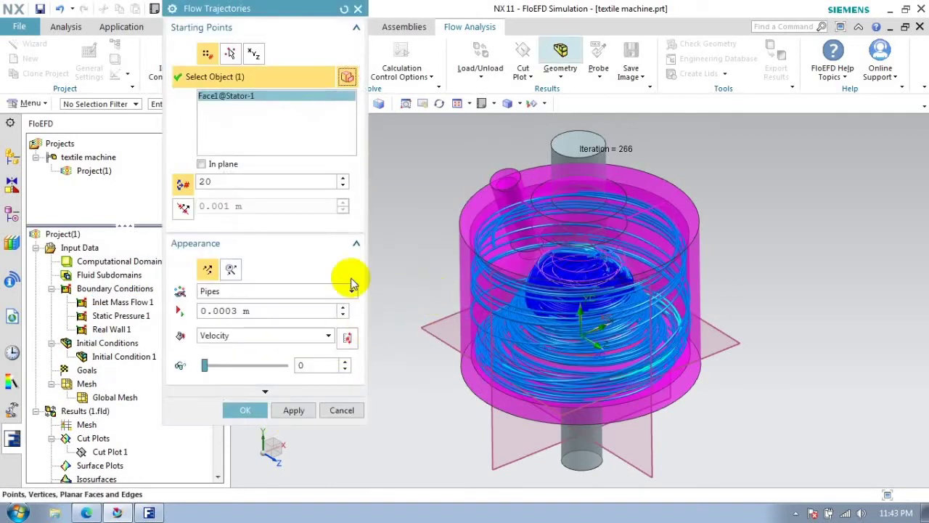
Step: Colour the trajectories by Pressure and use 50 starting points
{"action": "left_click", "coordinate": [276, 334]}
{"action": "scroll", "coordinate": [236, 134], "scroll_direction": "up", "scroll_amount": 1}
{"action": "scroll", "coordinate": [236, 134], "scroll_direction": "up", "scroll_amount": 1}
{"action": "left_click", "coordinate": [234, 133]}
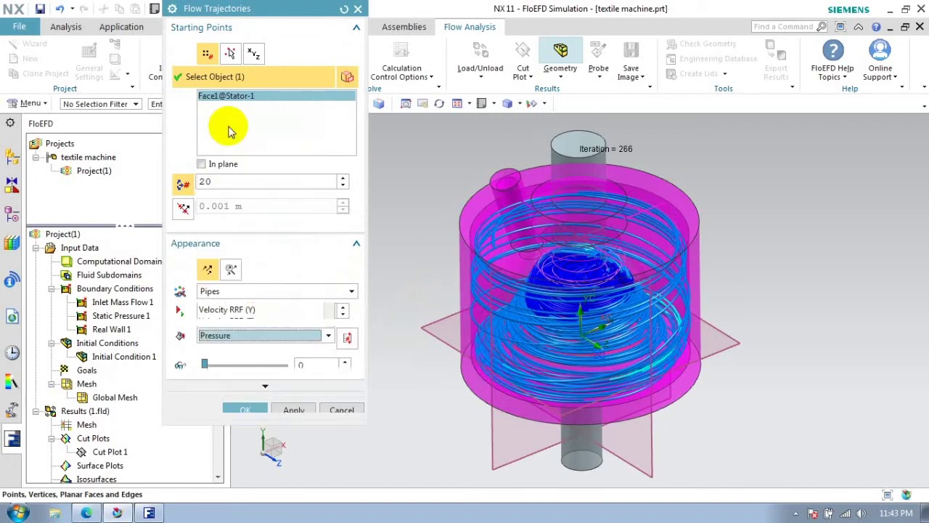
{"action": "left_click", "coordinate": [290, 409]}
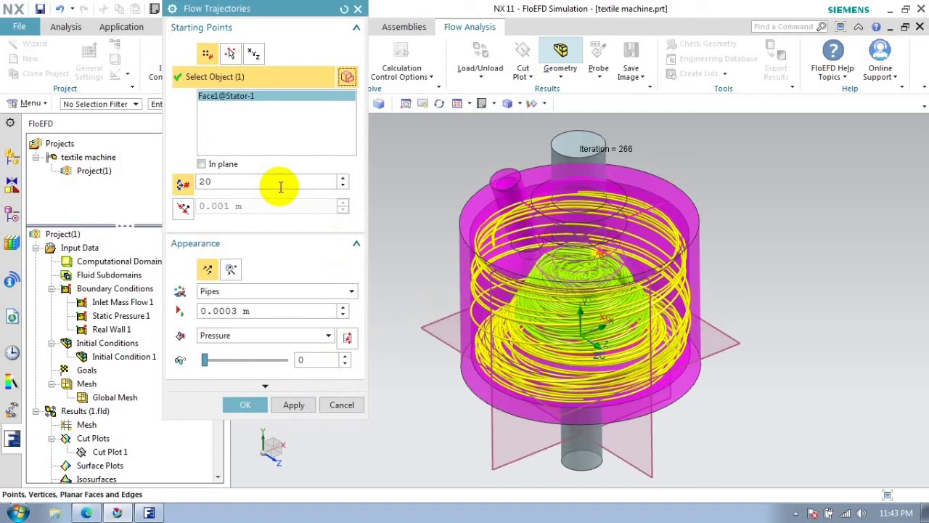
{"action": "double_click", "coordinate": [226, 184]}
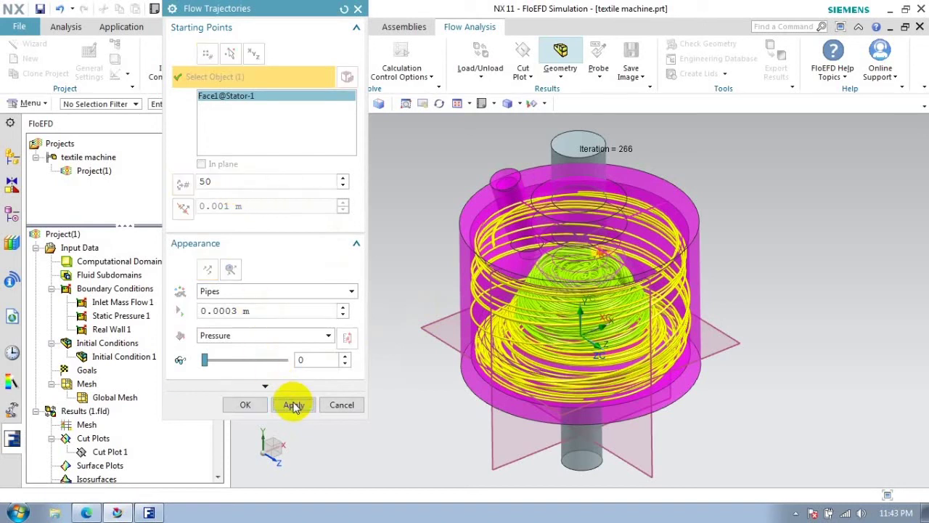
{"action": "left_click", "coordinate": [293, 404]}
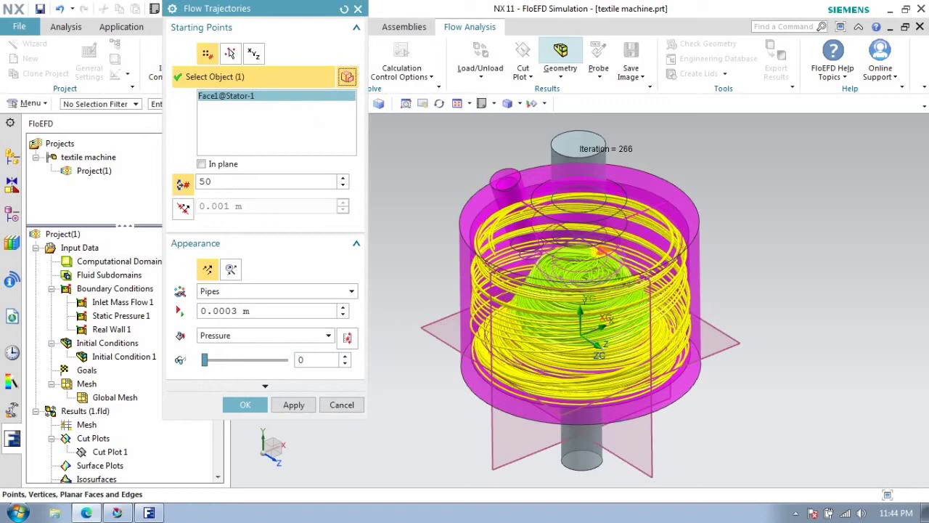
Step: Expand the trajectory constraint settings and set the pipe size to 0.0003 m
{"action": "left_click", "coordinate": [265, 385]}
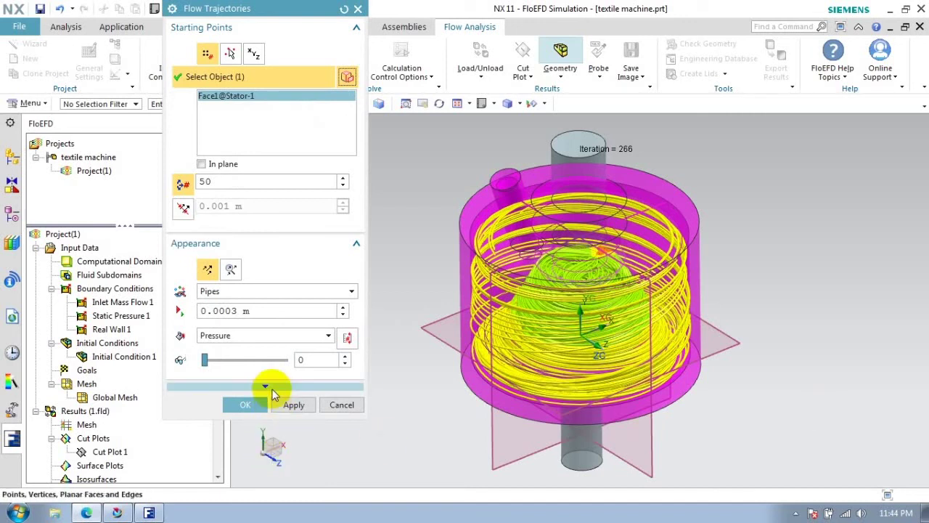
{"action": "left_click", "coordinate": [260, 400]}
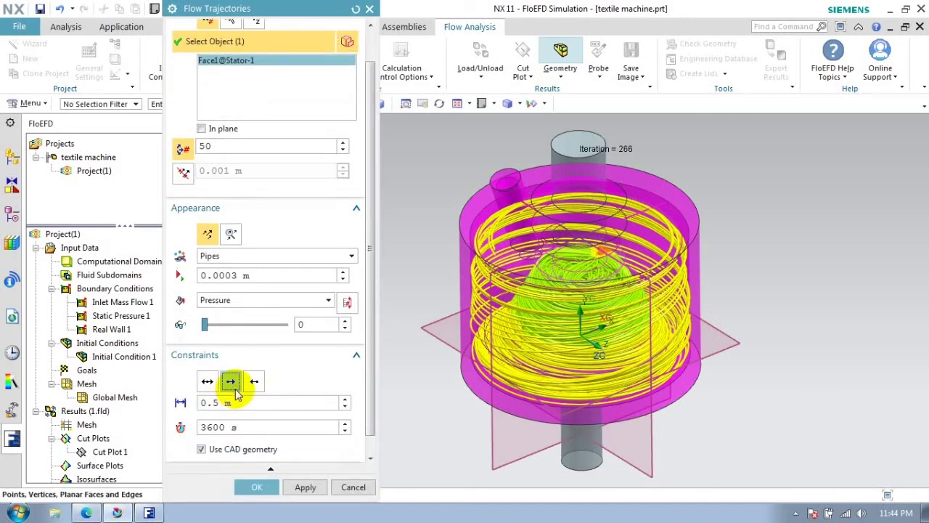
{"action": "left_click", "coordinate": [305, 487]}
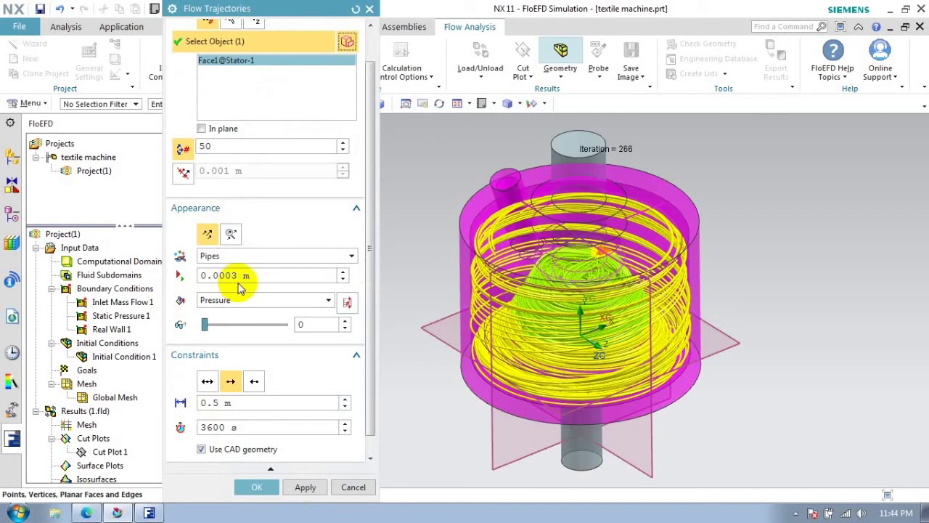
{"action": "left_click_drag", "start_coordinate": [224, 276], "coordinate": [238, 276]}
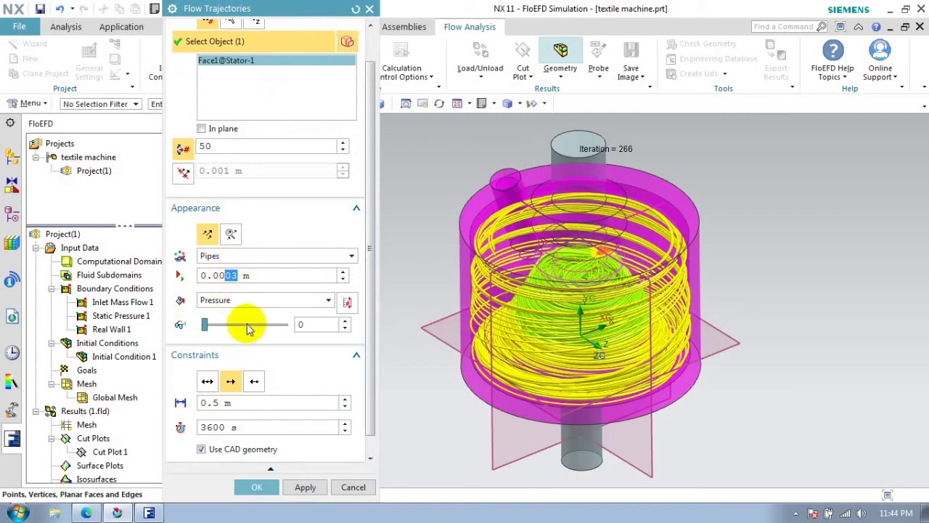
{"action": "double_click", "coordinate": [250, 275]}
{"action": "type", "text": "0."}
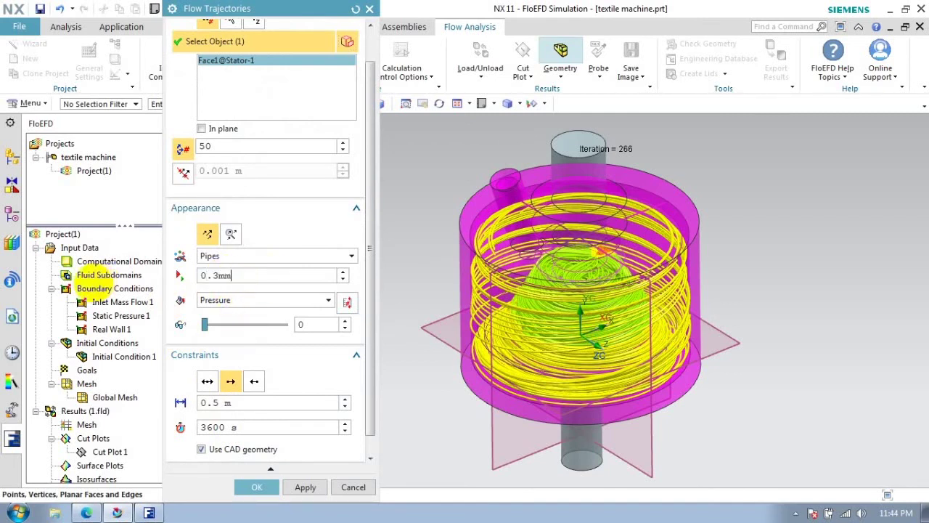
{"action": "left_click", "coordinate": [239, 257]}
{"action": "left_click", "coordinate": [238, 262]}
Step: Colour the trajectories by Velocity and set their maximum length to 15 m
{"action": "left_click", "coordinate": [226, 300]}
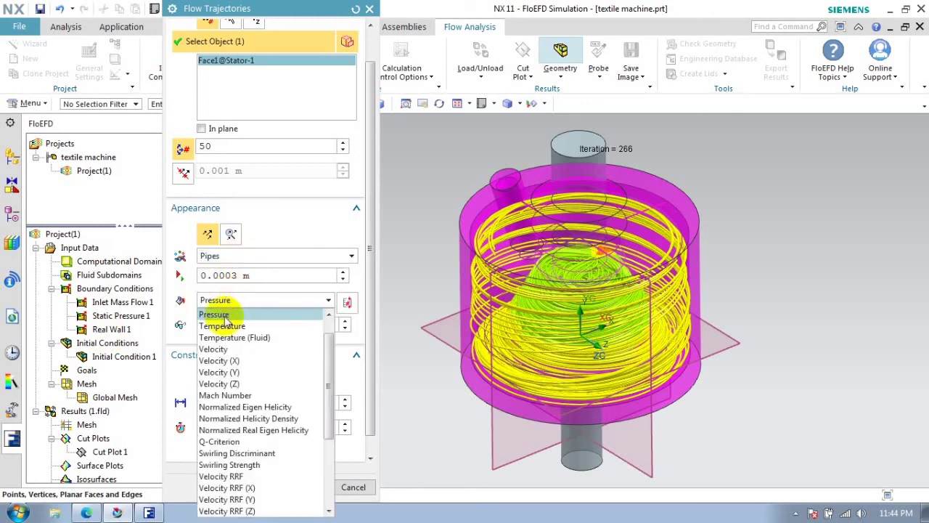
{"action": "left_click", "coordinate": [213, 349]}
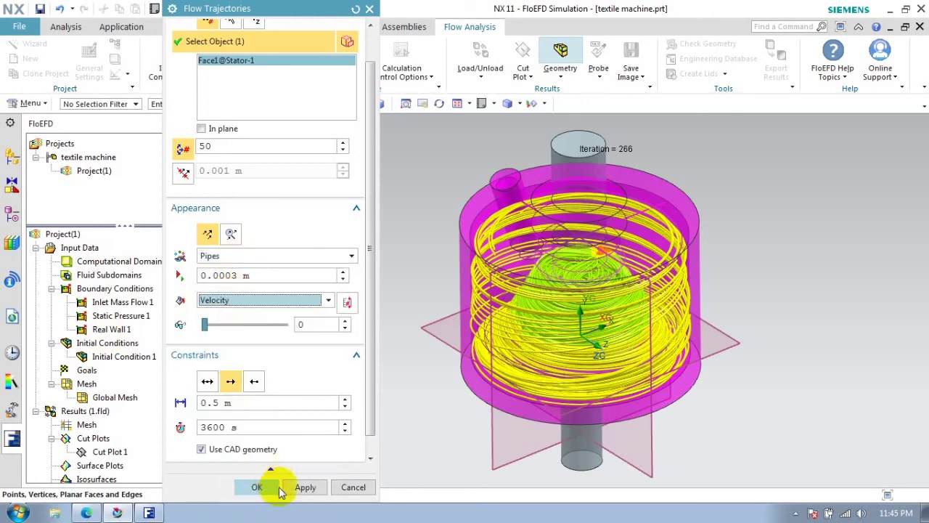
{"action": "left_click", "coordinate": [301, 486]}
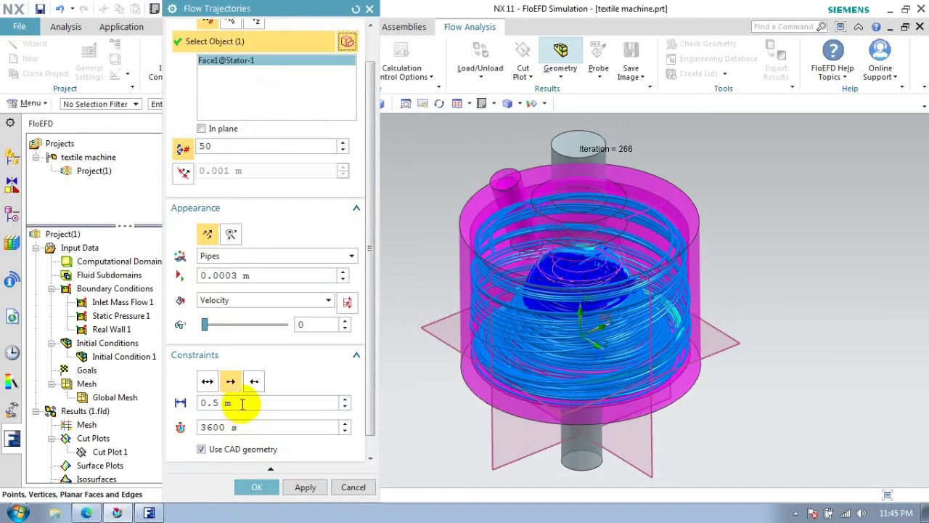
{"action": "left_click_drag", "start_coordinate": [243, 404], "coordinate": [124, 408]}
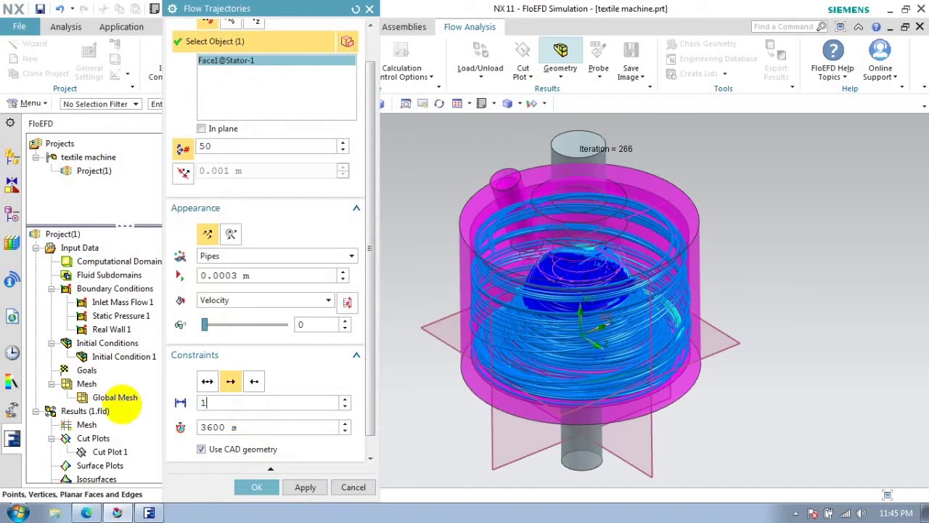
{"action": "left_click", "coordinate": [305, 486]}
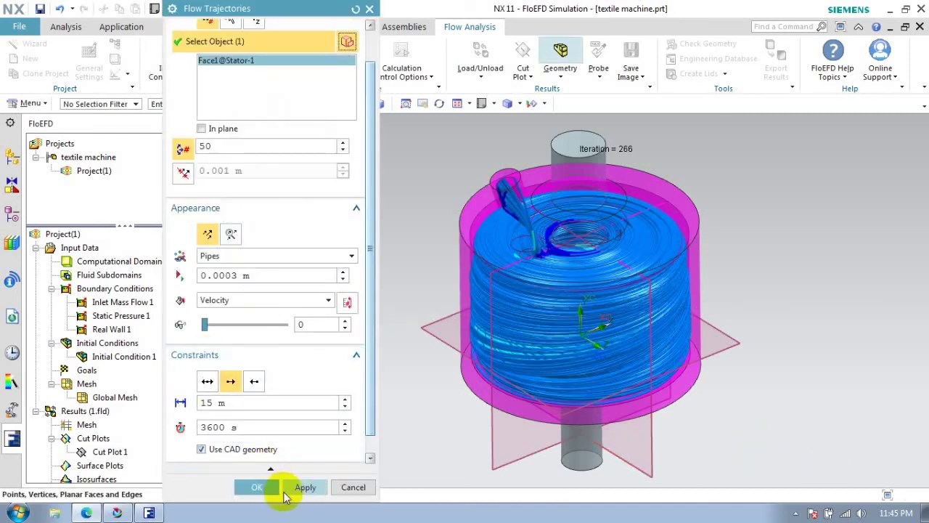
{"action": "middle_click", "coordinate": [105, 438]}
Step: Play the Flow Trajectories 1 animation of velocity-coloured paths swirling through the housing
{"action": "right_click", "coordinate": [125, 424]}
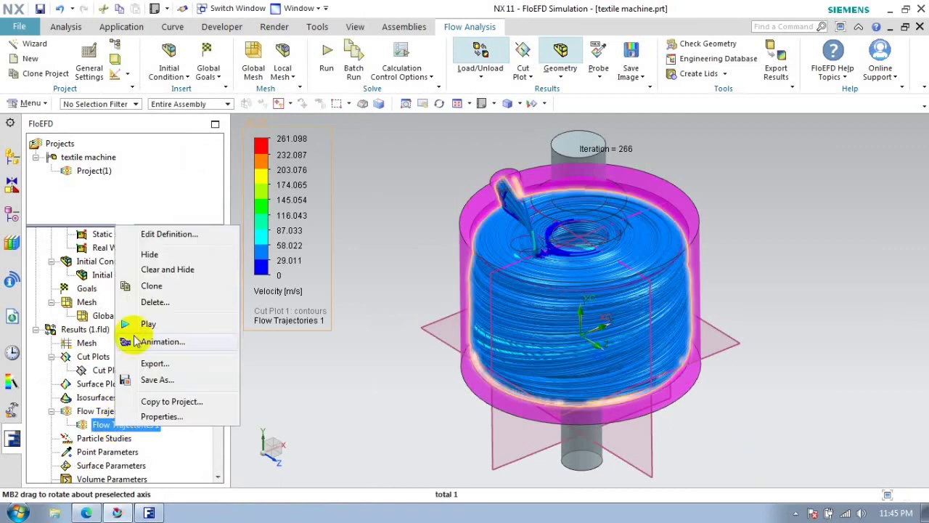
{"action": "left_click", "coordinate": [146, 322]}
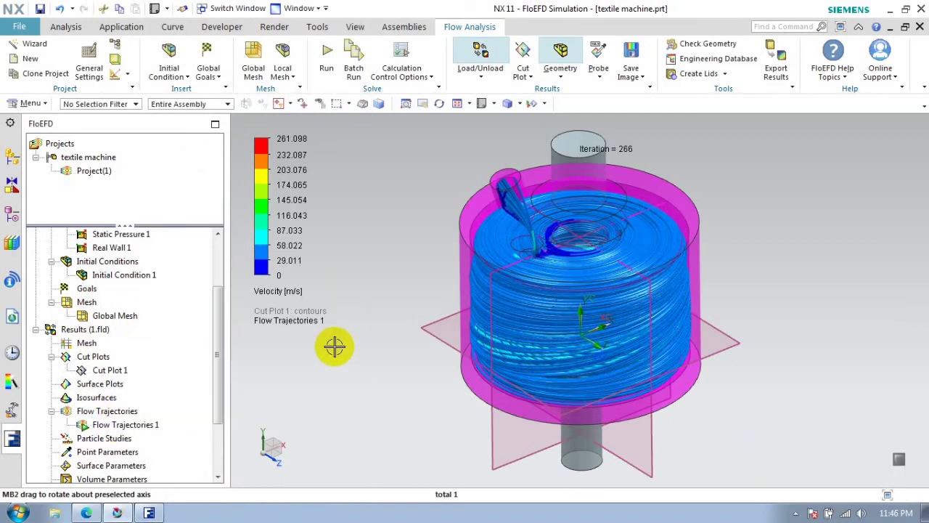
{"action": "left_click", "coordinate": [125, 425]}
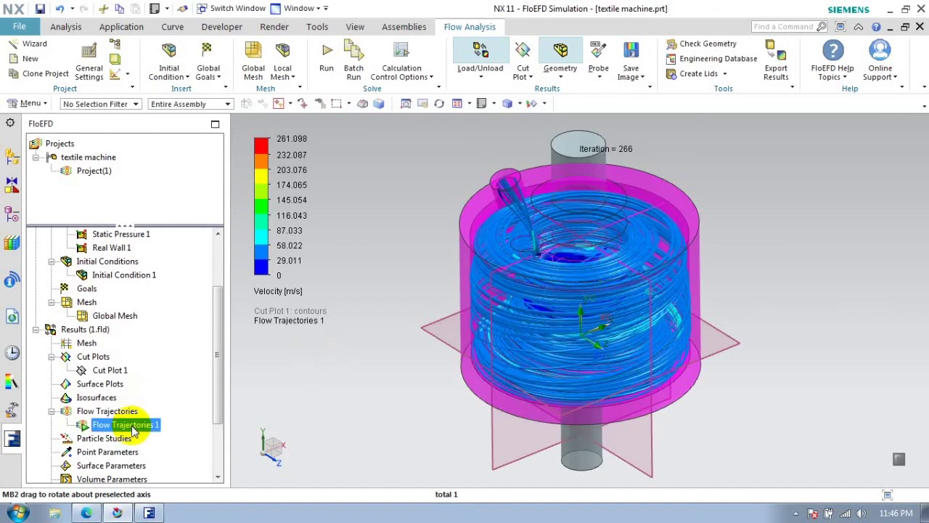